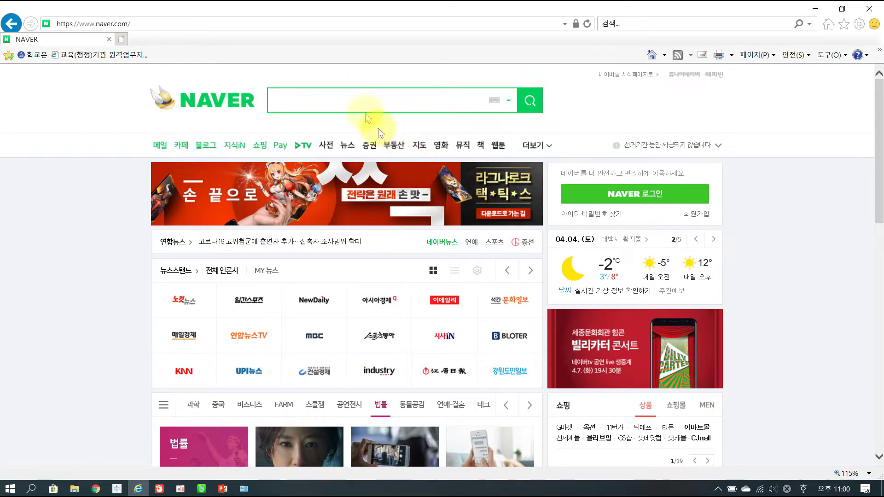
- Search Naver for 오캠 and open the oCam introduction page on OhSoft's website from the results
type("오캠")
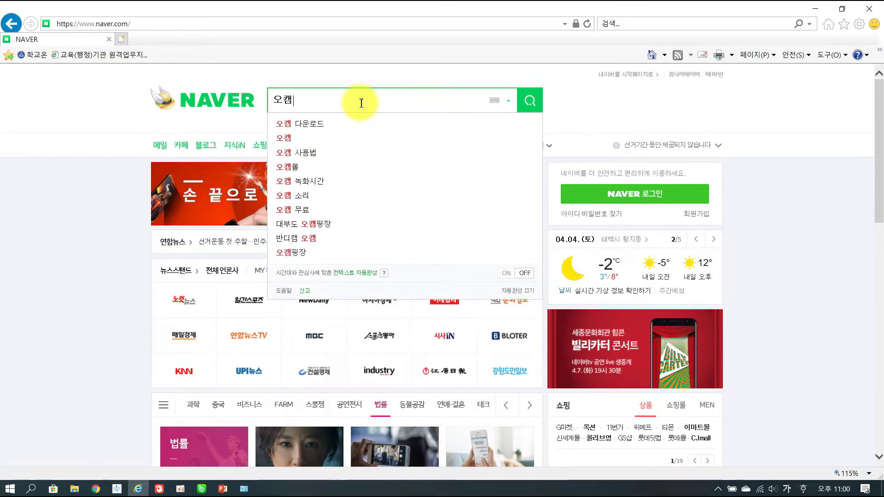
left_click(530, 100)
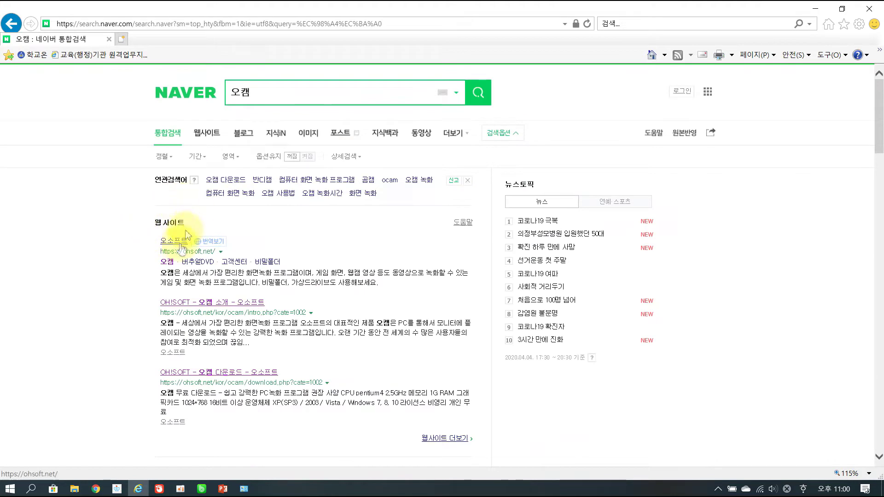
left_click(168, 267)
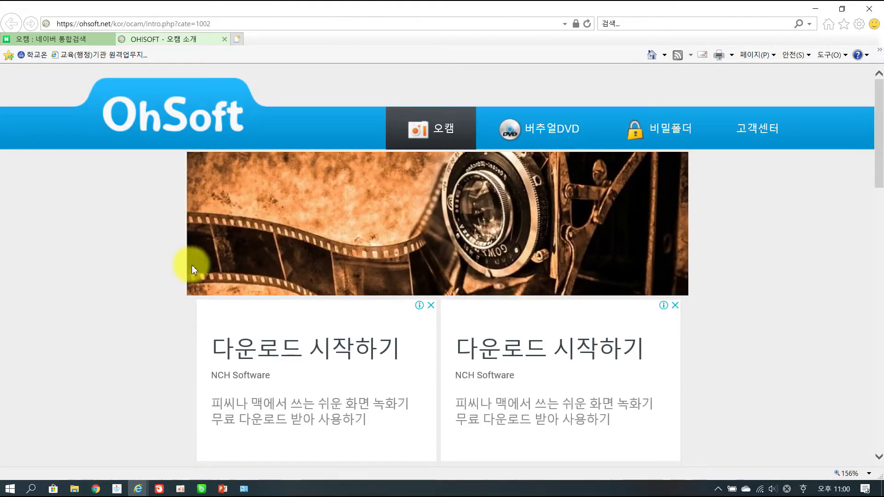
- Open the OhSoft site's 오캠 다운로드 page and locate the EXE and ZIP download links
mouse_move(395, 121)
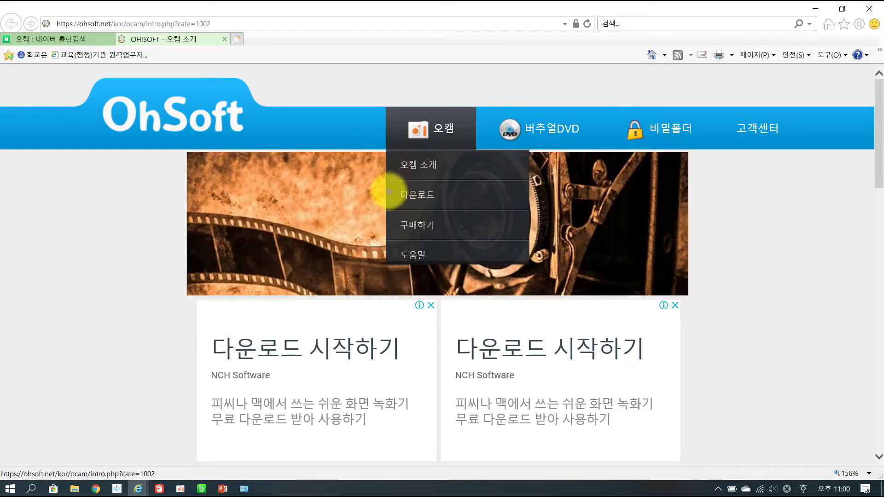
mouse_move(383, 182)
left_mouse_down()
mouse_move(438, 205)
mouse_move(409, 184)
mouse_move(381, 191)
mouse_move(425, 181)
left_mouse_up()
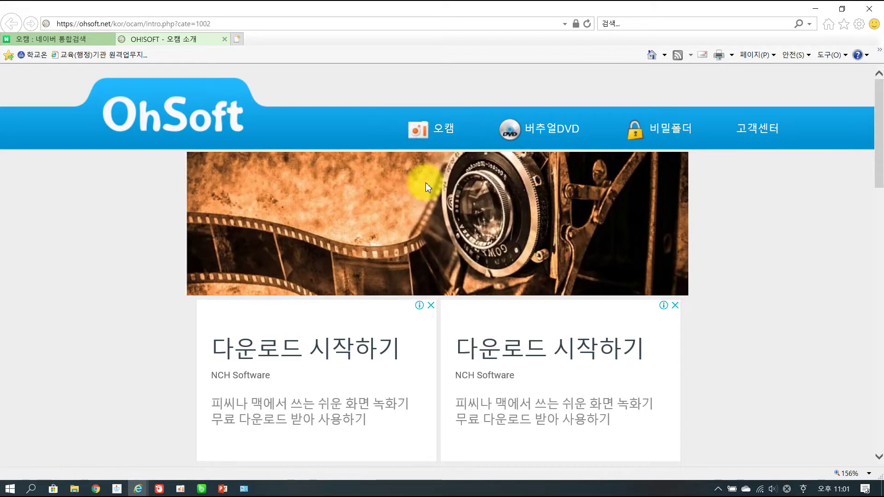
mouse_move(436, 129)
left_click(425, 195)
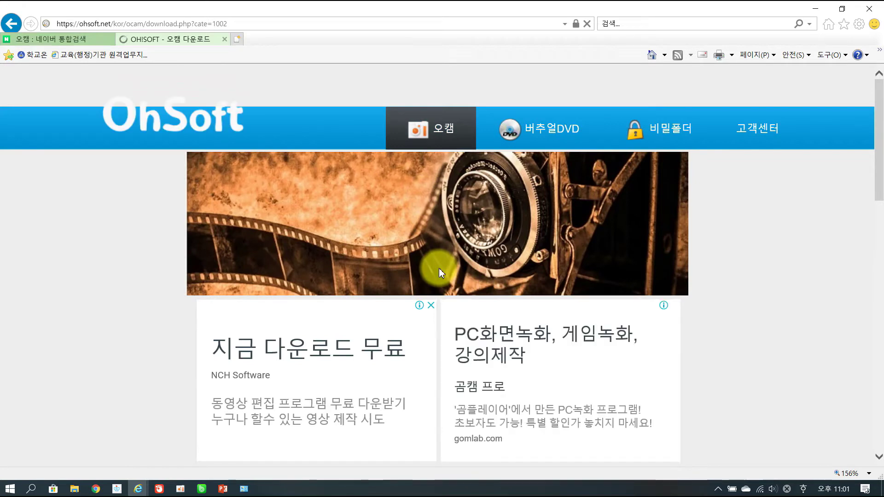
scroll(438, 268, "down", 5)
scroll(438, 271, "down", 10)
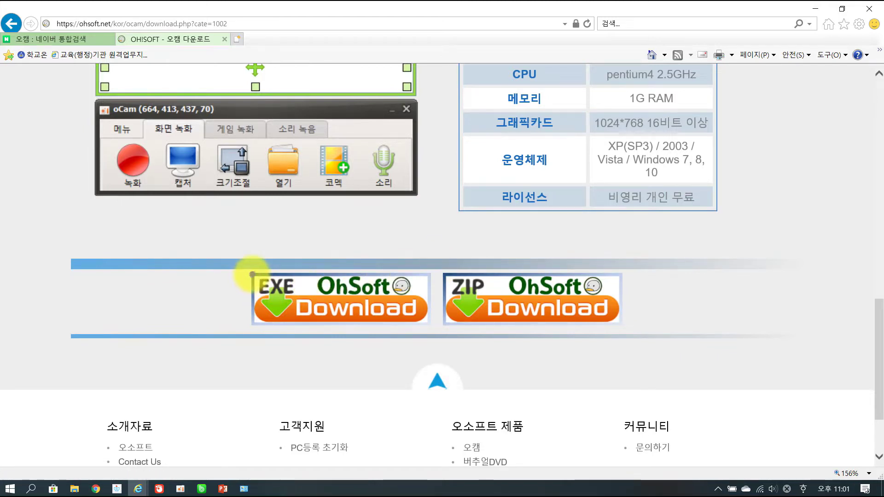
left_click_drag(246, 270, 629, 325)
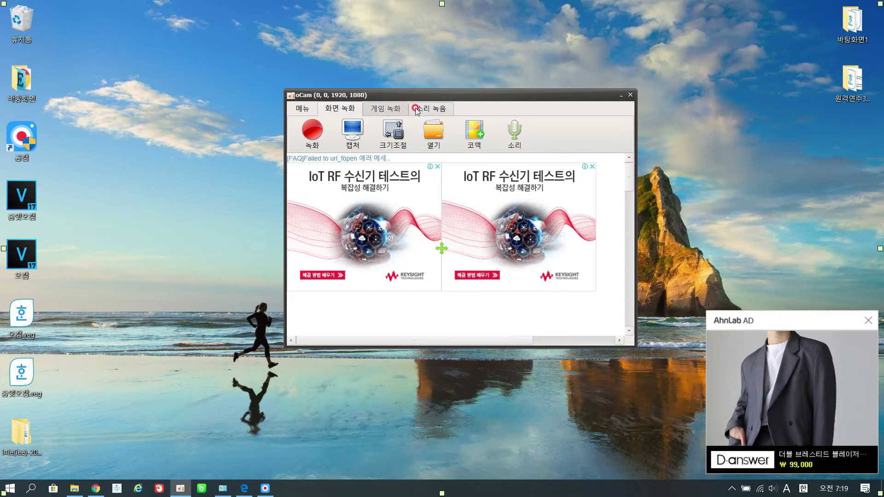
- Open oCam's settings, view the 소리 settings and return to the general 녹화 settings
left_click(302, 109)
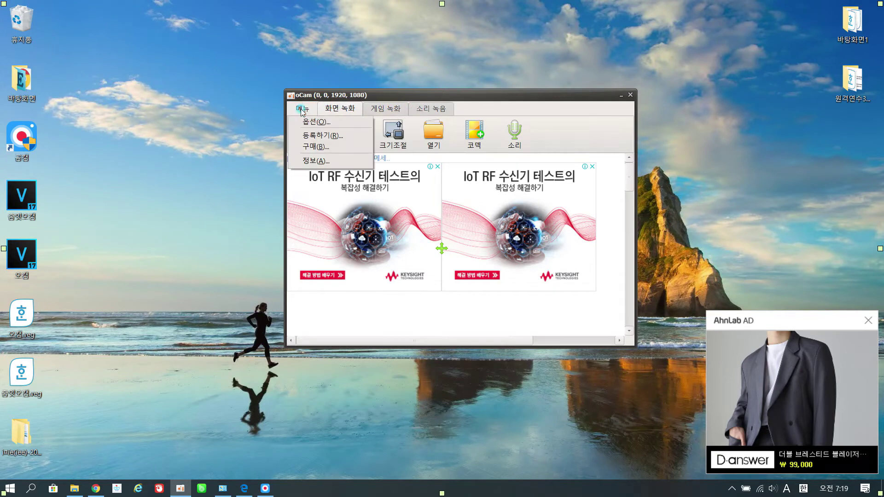
left_click(305, 122)
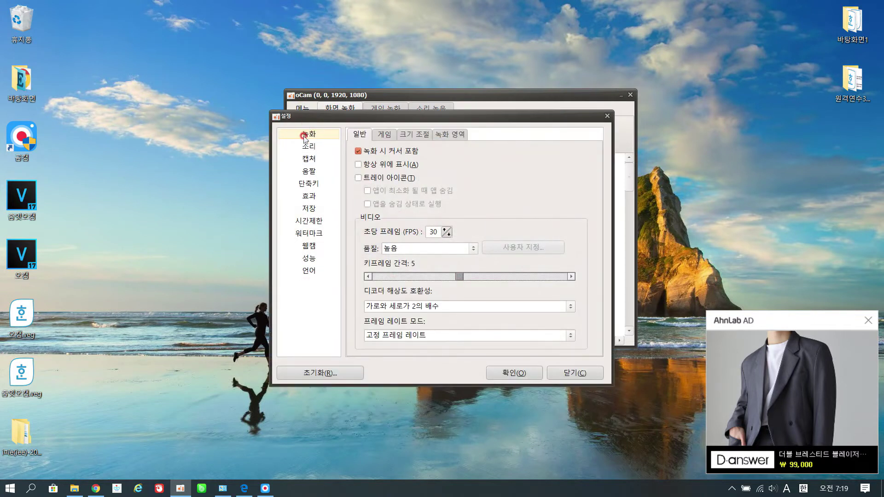
left_click(305, 146)
left_click(302, 153)
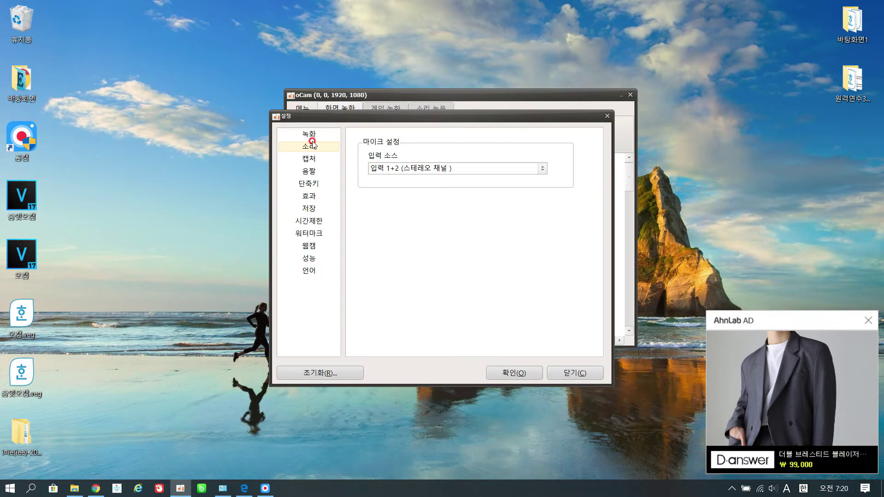
left_click(309, 135)
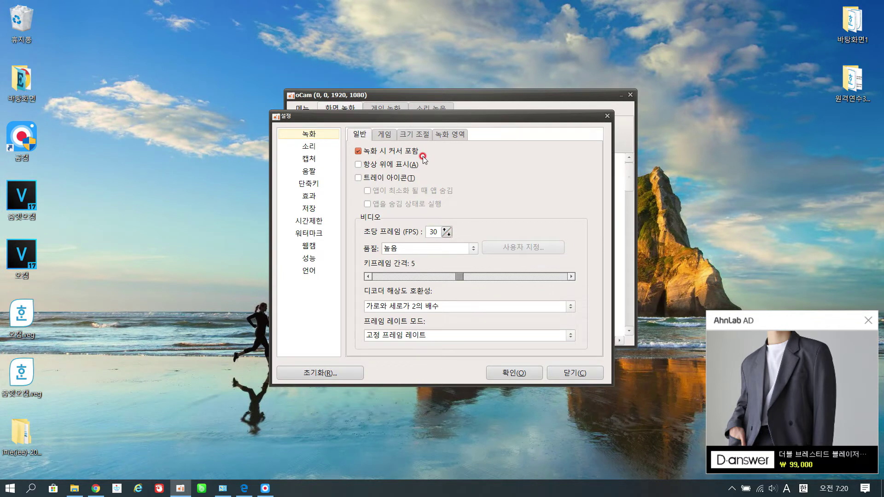
- Try the 항상 위에 표시 option by moving the oCam window over the 프로그램 및 기능 window
left_click(397, 164)
left_click(203, 487)
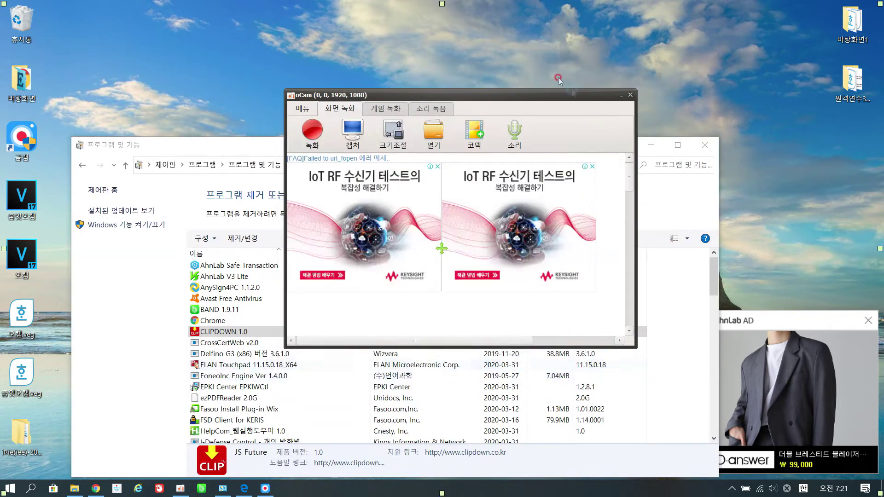
mouse_move(544, 95)
left_mouse_down()
mouse_move(529, 83)
mouse_move(534, 105)
left_mouse_up()
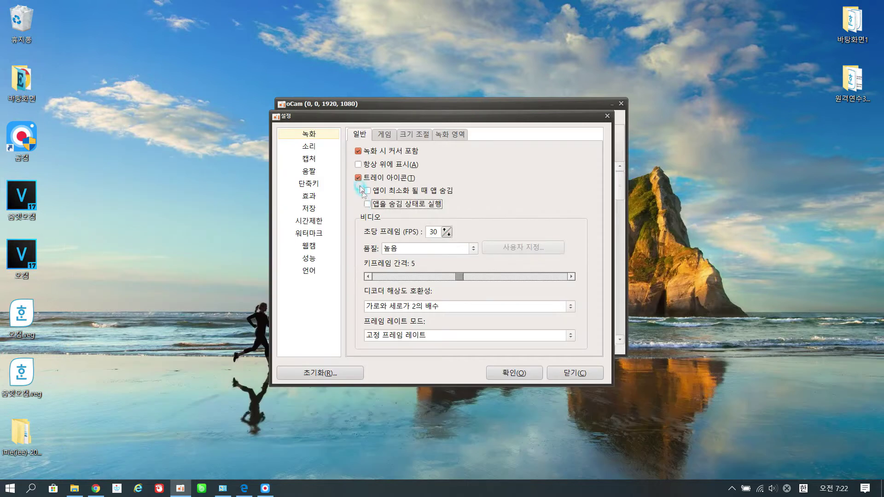
- Try the 트레이 아이콘 option together with 앱이 최소화 될 때 앱 숨김, and switch the tray icon off
left_click(358, 178)
left_click(359, 178)
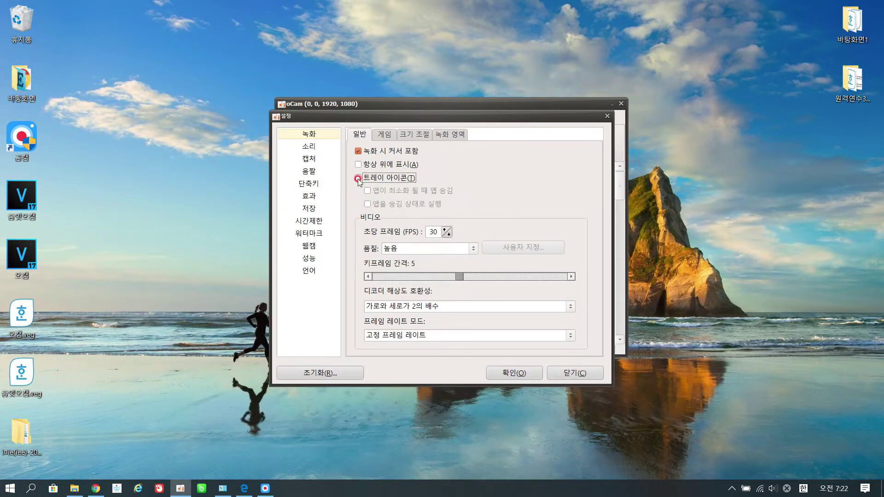
left_click(358, 179)
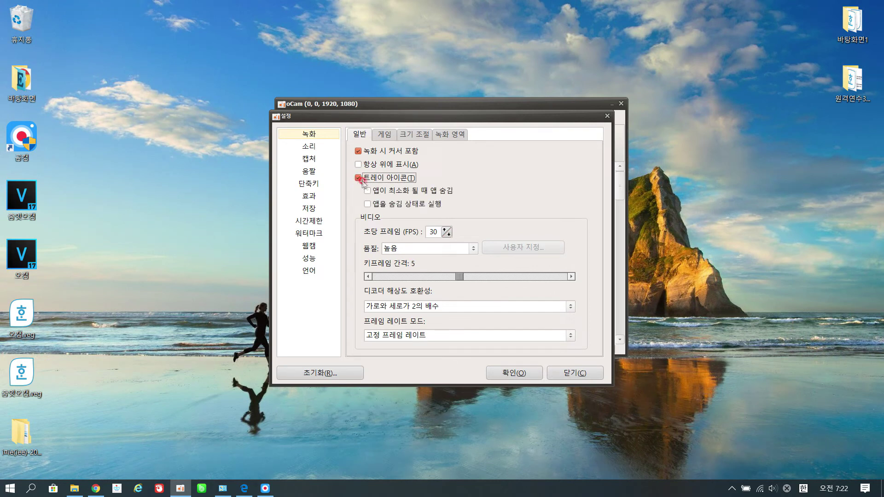
left_click(367, 191)
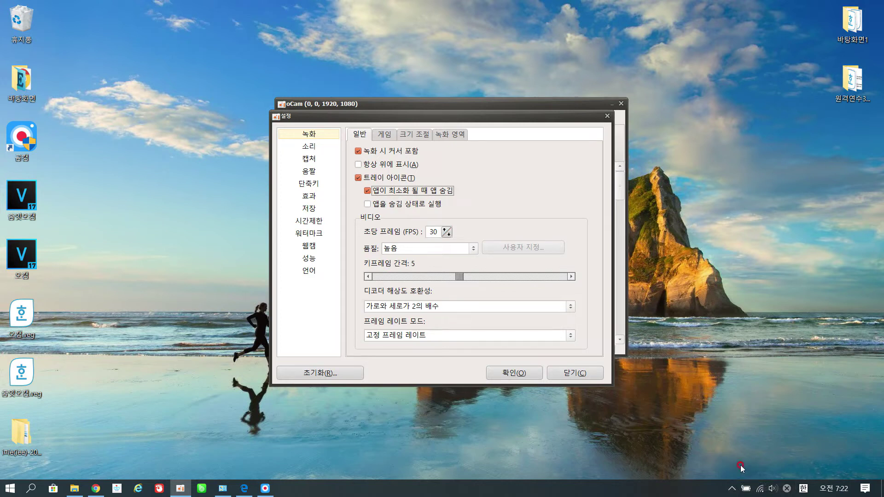
left_click(359, 179)
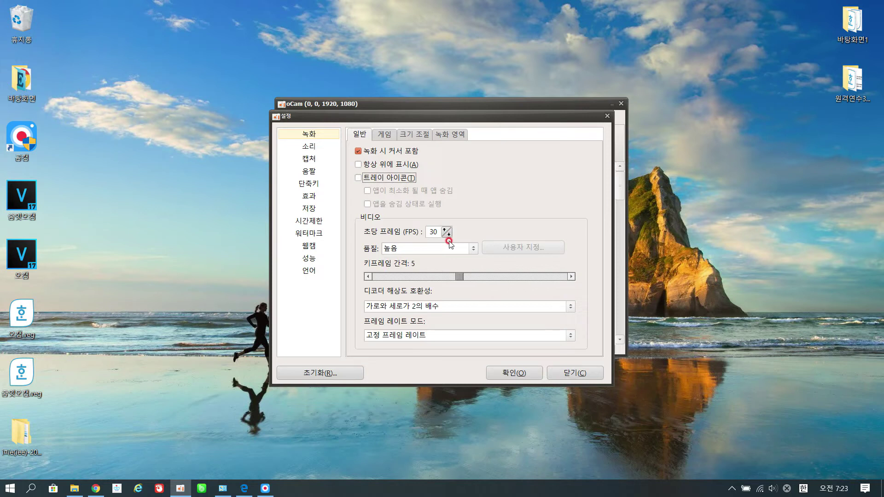
- Keep the video quality at 높음 and set the keyframe interval to 1
left_click(475, 249)
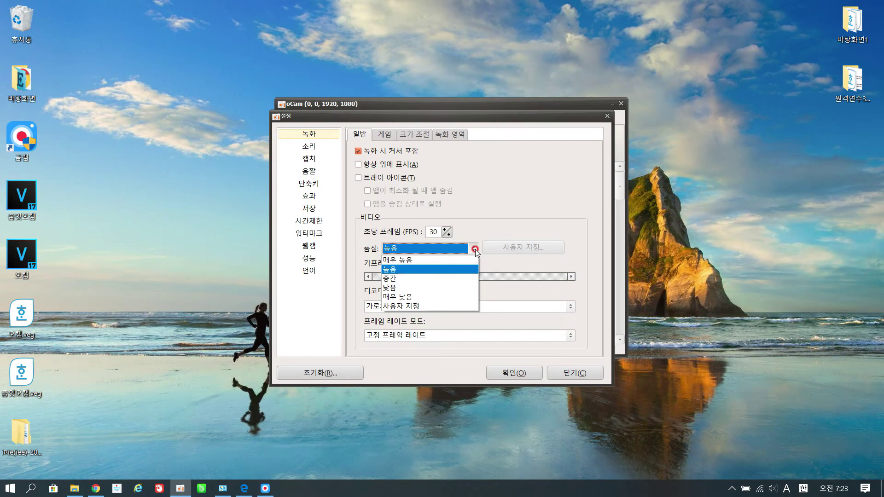
left_click(475, 249)
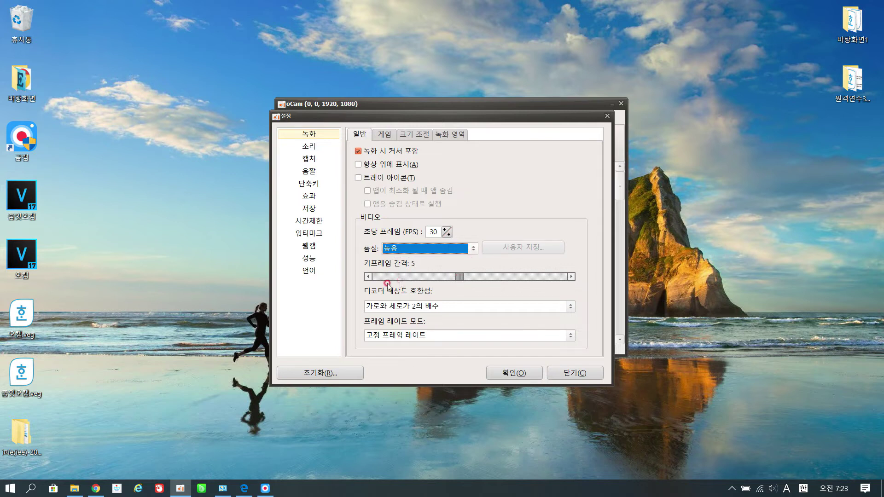
left_click_drag(459, 276, 376, 286)
left_click(375, 283)
mouse_move(376, 283)
left_mouse_down()
mouse_move(558, 287)
mouse_move(364, 274)
left_mouse_up()
key("Tab")
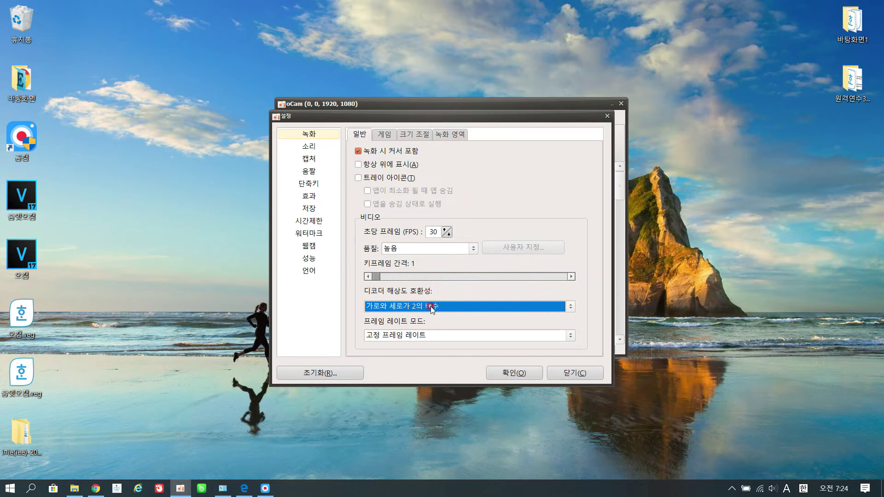
- Compare the fixed and variable frame rate modes and choose 가변 프레임 레이트 (빠름)
left_click(412, 336)
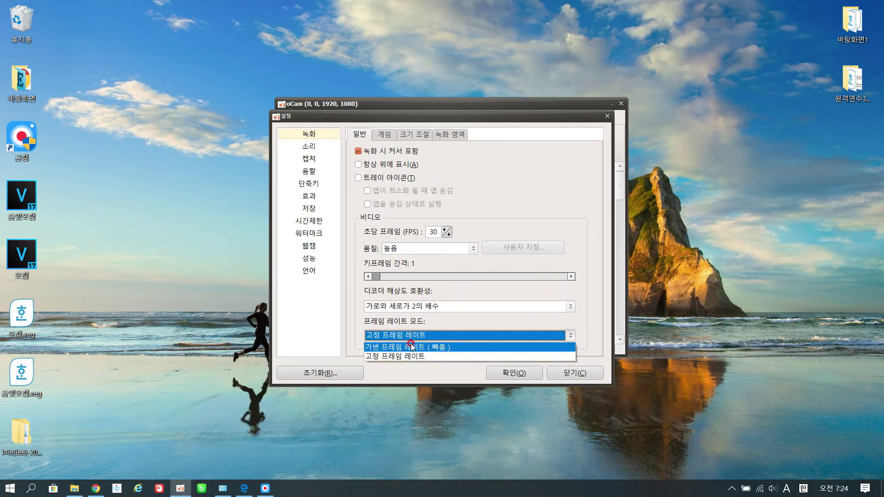
left_click(410, 345)
left_click(409, 340)
left_click(403, 354)
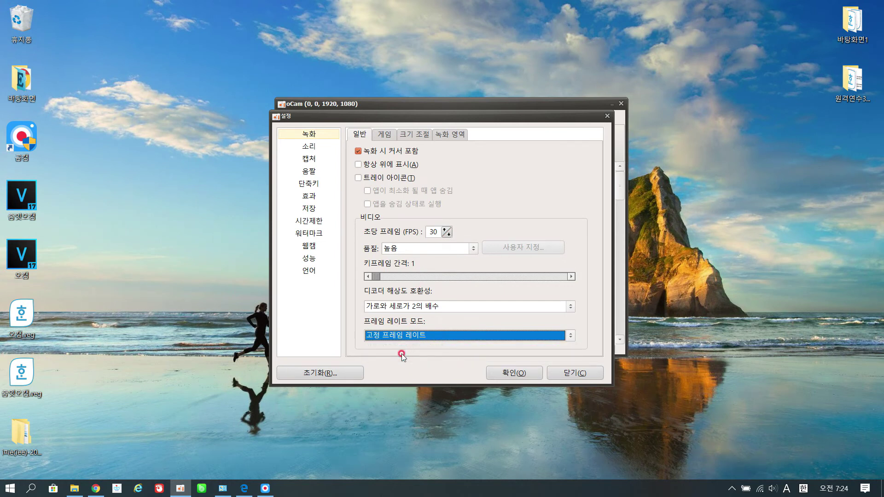
left_click(433, 341)
left_click(427, 347)
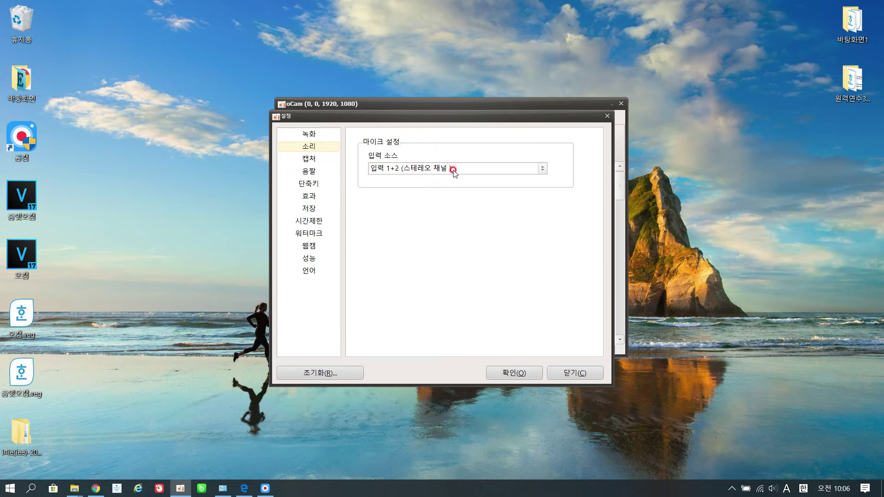
- Choose Portable network graphic images (*.png) as the capture image format and show the 단축키 settings
left_click(312, 161)
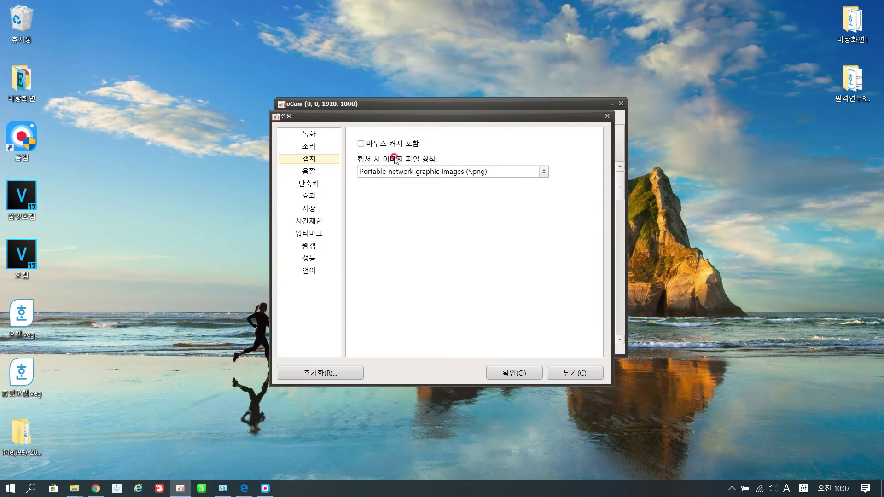
left_click(425, 170)
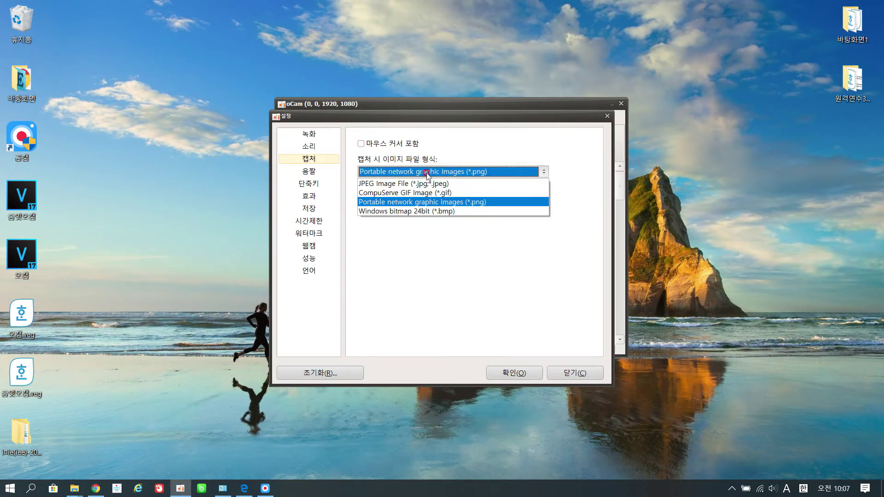
left_click(417, 203)
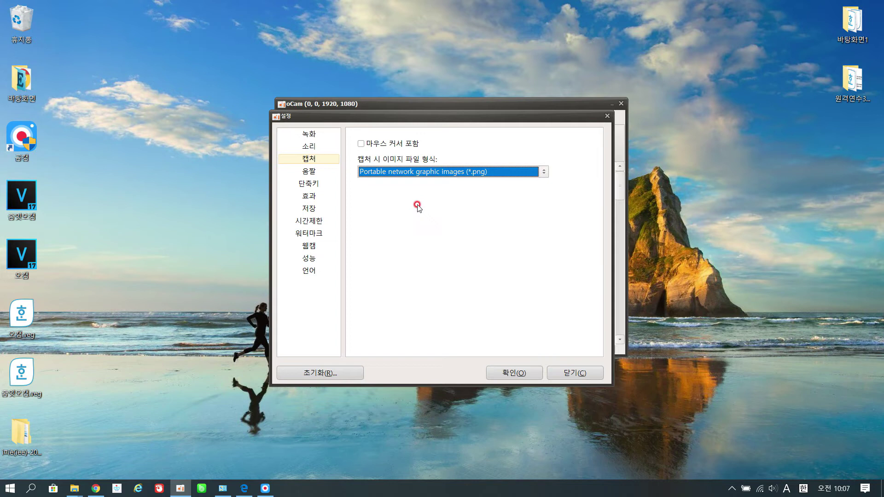
left_click(303, 184)
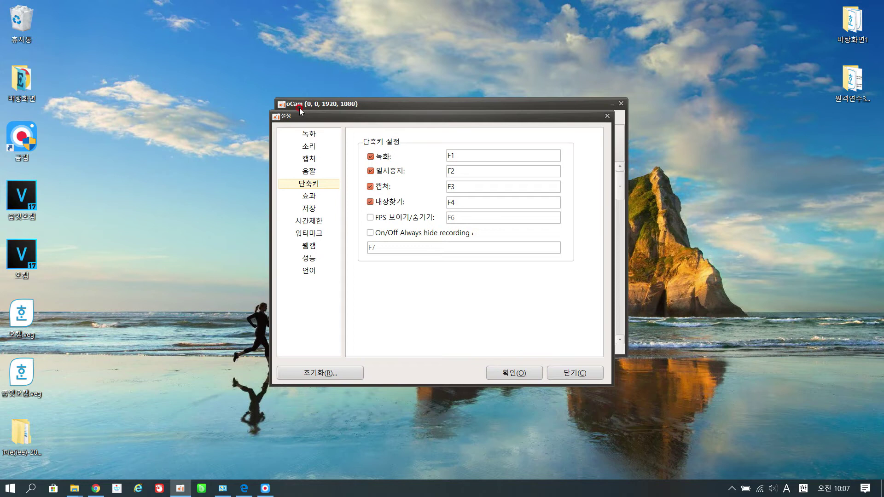
- In the 효과 settings, keep the left-click mouse effect enabled and choose the 링 style
left_click(319, 198)
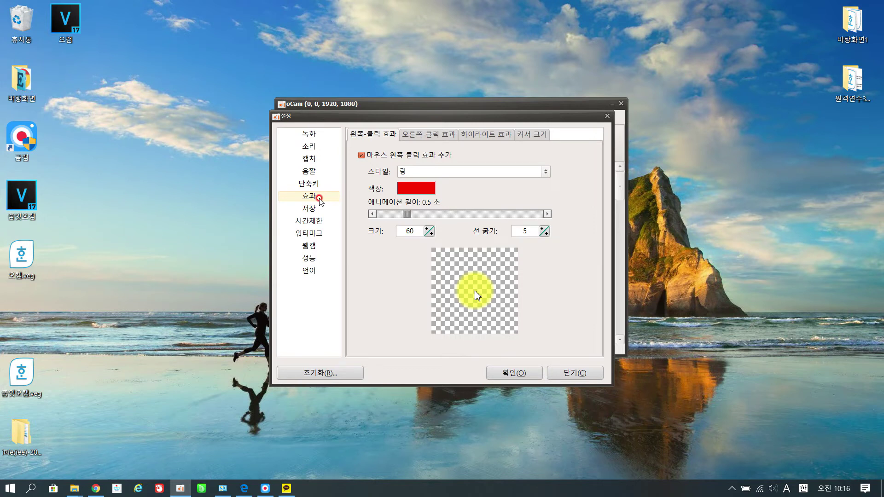
left_click(361, 156)
left_click(362, 156)
left_click(474, 373)
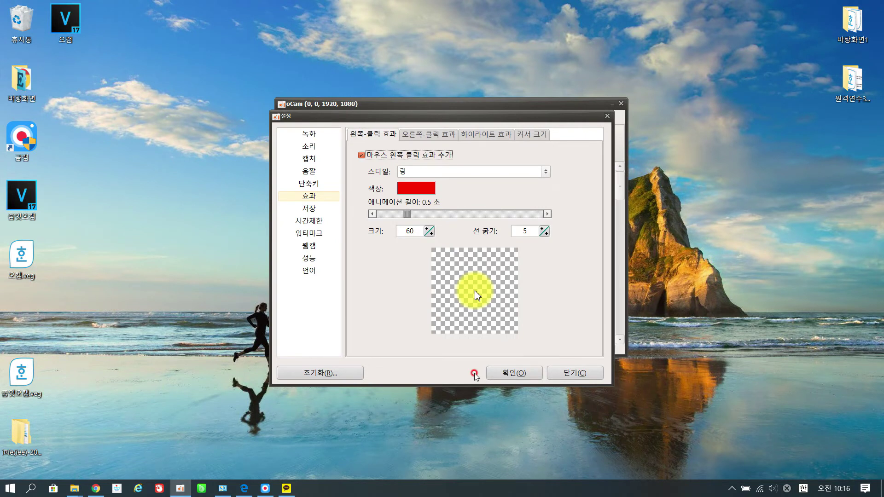
left_click(414, 171)
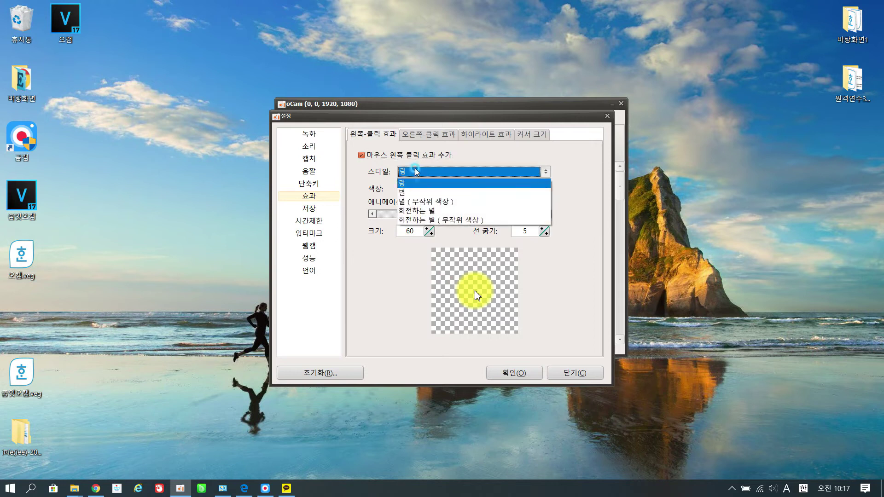
left_click(415, 184)
- Set the left-click effect's colour to blue from the basic colours
left_click(413, 189)
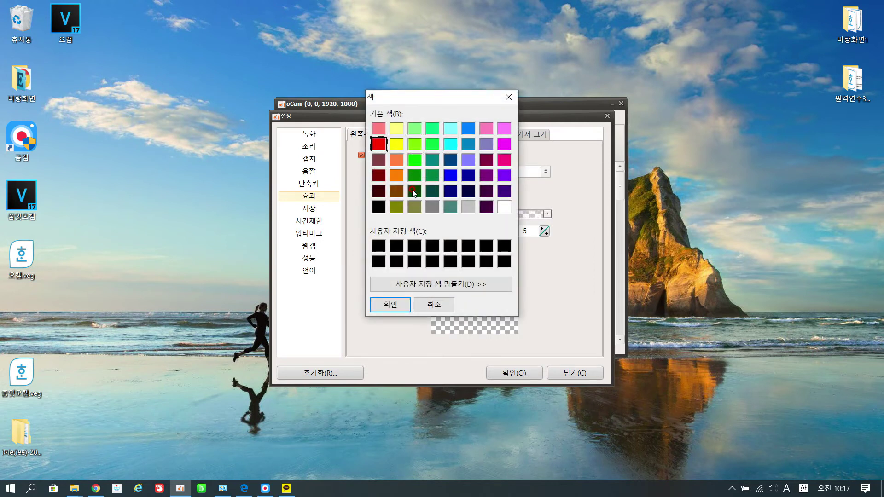
left_click(451, 175)
left_click(393, 305)
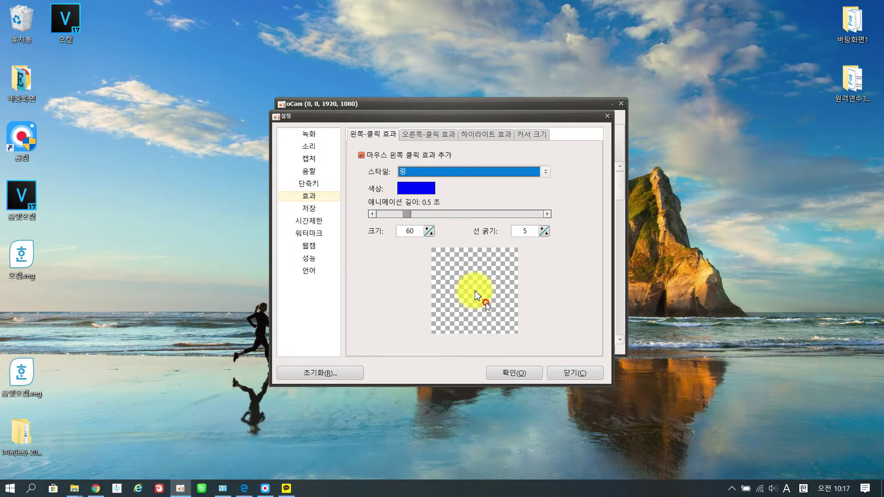
- Enable the right-click mouse effect in the 효과 settings
left_click(428, 134)
left_click(381, 155)
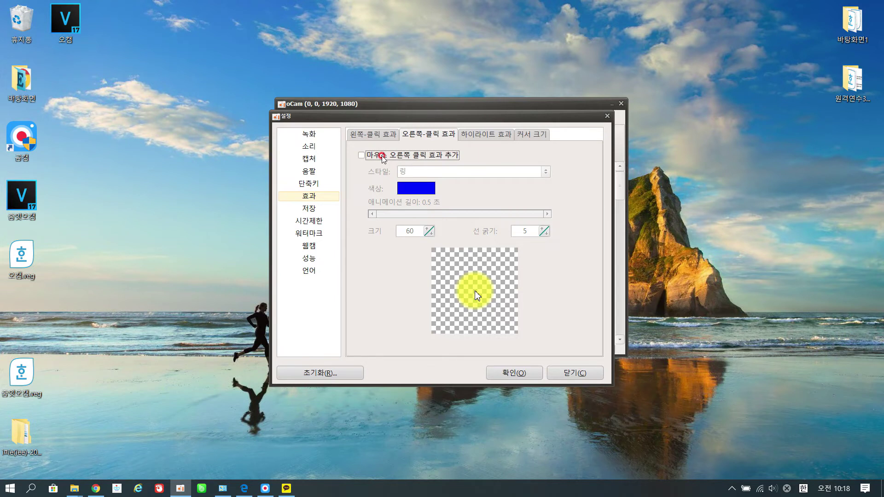
left_click(382, 156)
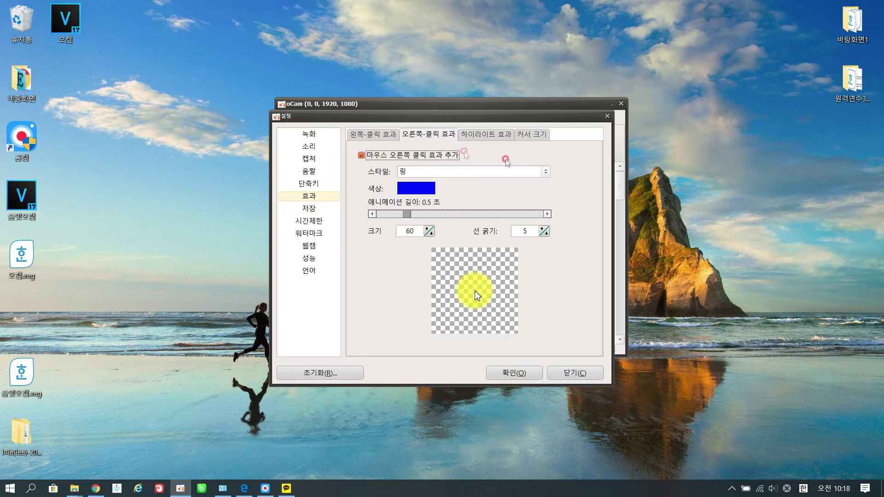
- Set the right-click mouse effect's style to 별 and its colour to red from the basic colours
left_click(436, 174)
left_click(431, 190)
left_click(431, 189)
left_click(378, 144)
left_click(390, 304)
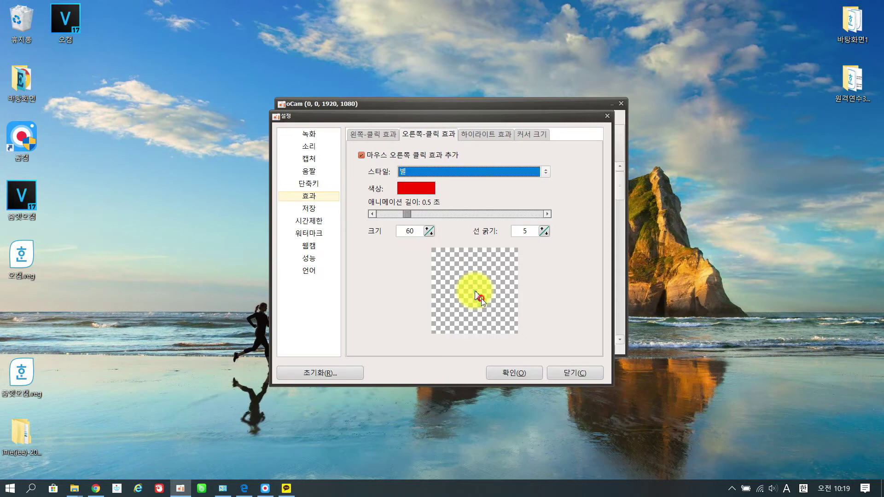
- Keep the cursor highlight effect enabled in the 하이라이트 효과 settings and change its colour to light green
key("ctrl+Tab")
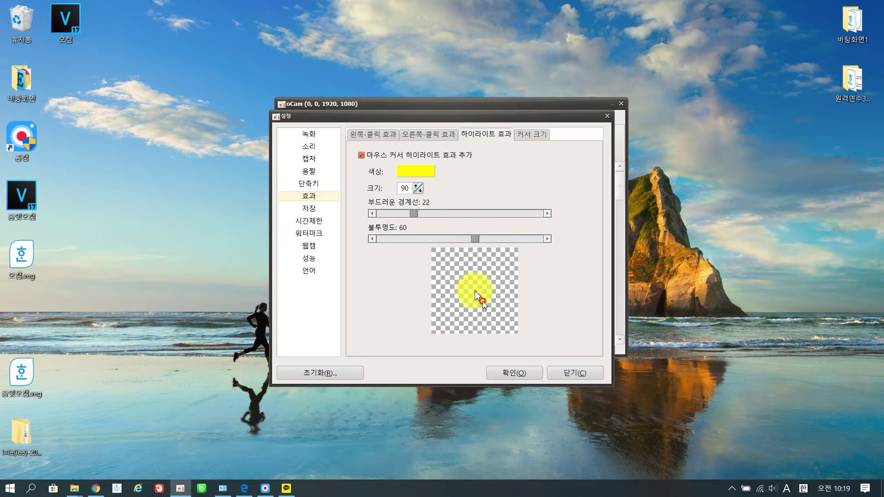
left_click(389, 157)
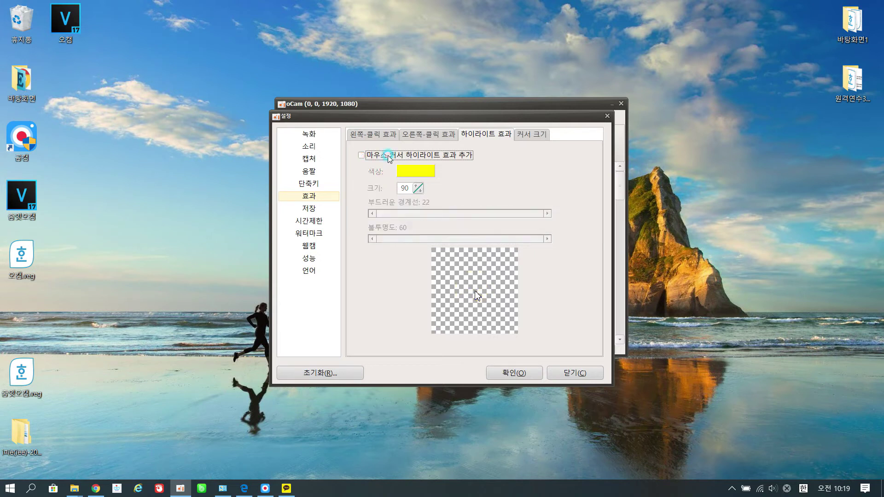
left_click(389, 156)
left_click(404, 169)
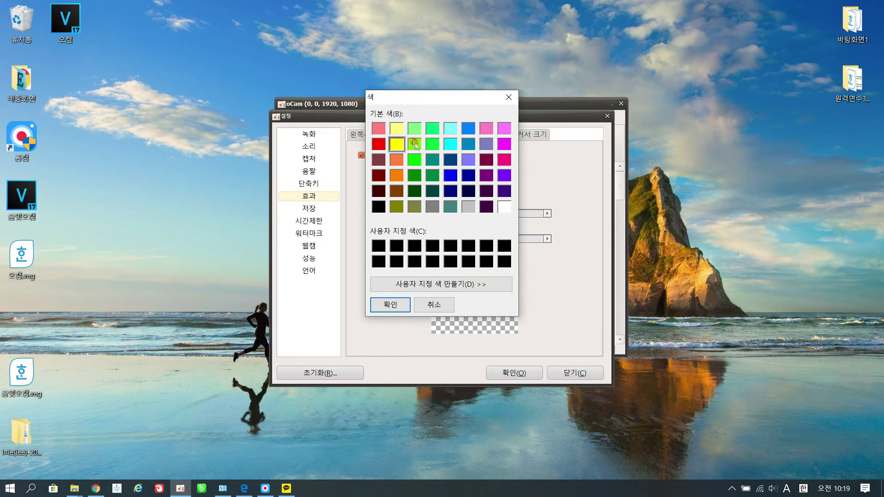
left_click(390, 305)
- Set the cursor highlight's size to 70, its 부드러운 경계선 to 19 and its opacity to 20
left_click(418, 190)
left_click(417, 190)
left_click(417, 190)
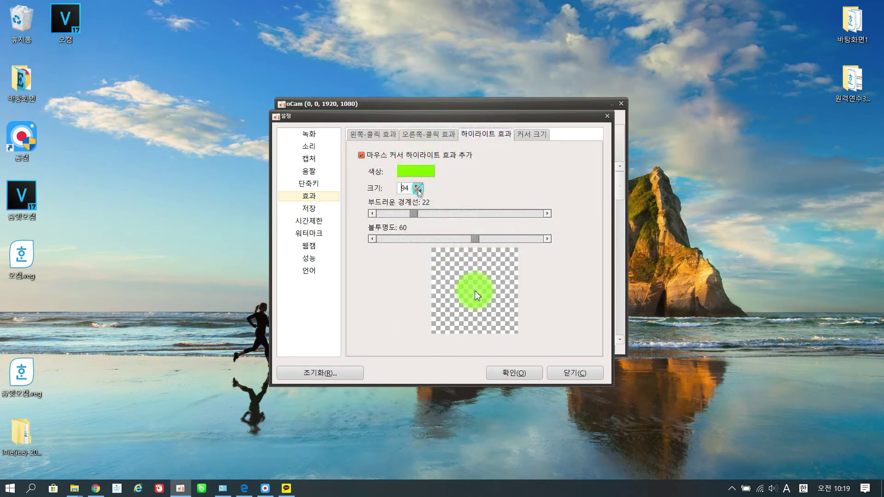
left_click(421, 192)
left_click(420, 192)
left_click(419, 193)
mouse_move(415, 215)
left_mouse_down()
mouse_move(514, 232)
mouse_move(466, 213)
mouse_move(383, 213)
mouse_move(409, 213)
left_mouse_up()
left_click_drag(476, 238, 414, 239)
- Enlarge the mouse cursor in the 커서 크기 settings, review the other mouse effect settings and close the settings dialog
left_click(533, 134)
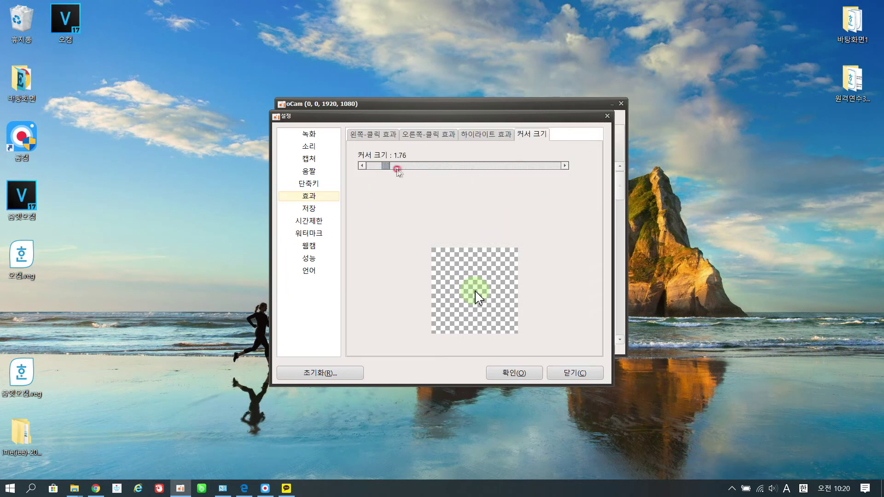
left_click_drag(384, 166, 406, 168)
left_click(369, 137)
left_click(445, 137)
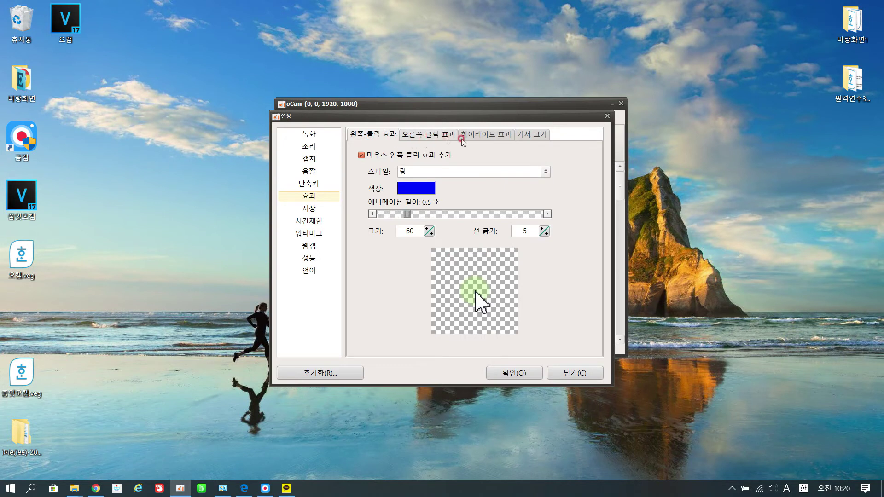
left_click(477, 134)
left_click(466, 206)
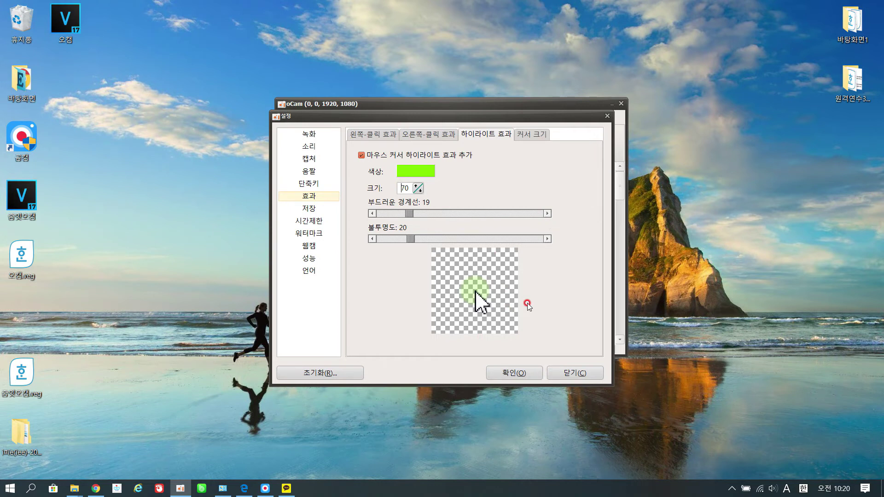
left_click(574, 373)
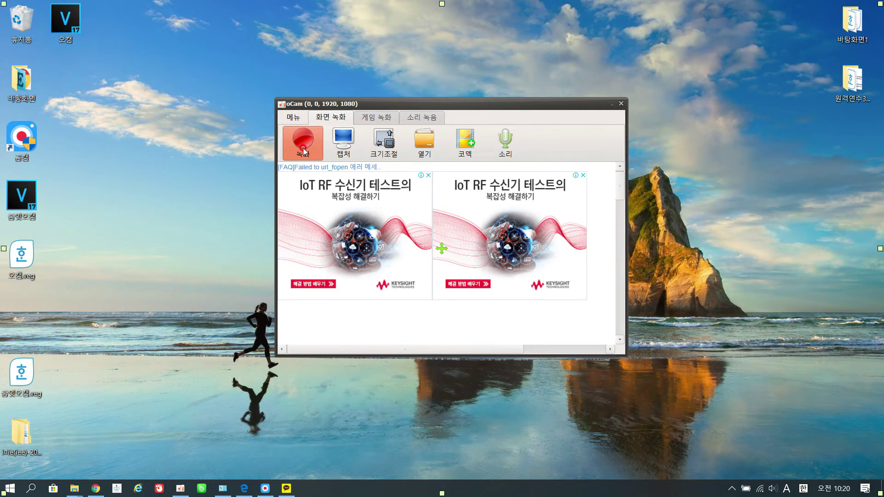
- Record the screen and test the left-click and right-click mouse effects on the desktop
left_click(303, 151)
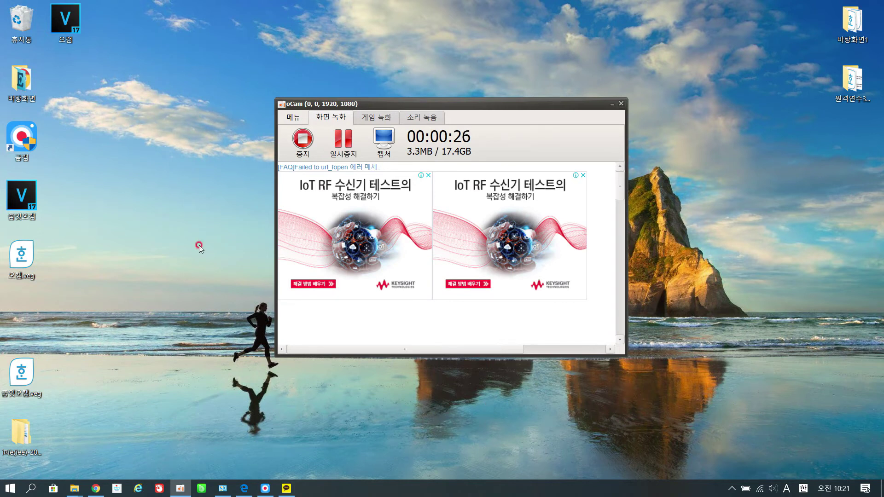
left_click(305, 142)
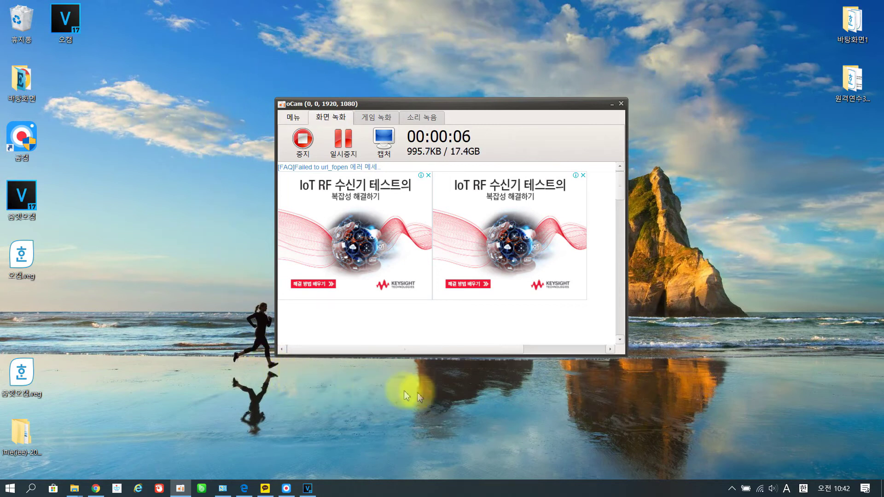
left_click(695, 220)
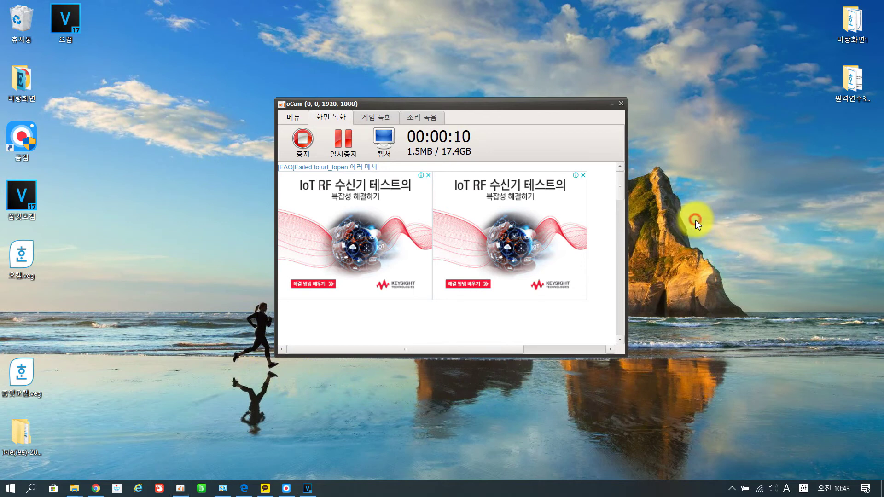
right_click(689, 142)
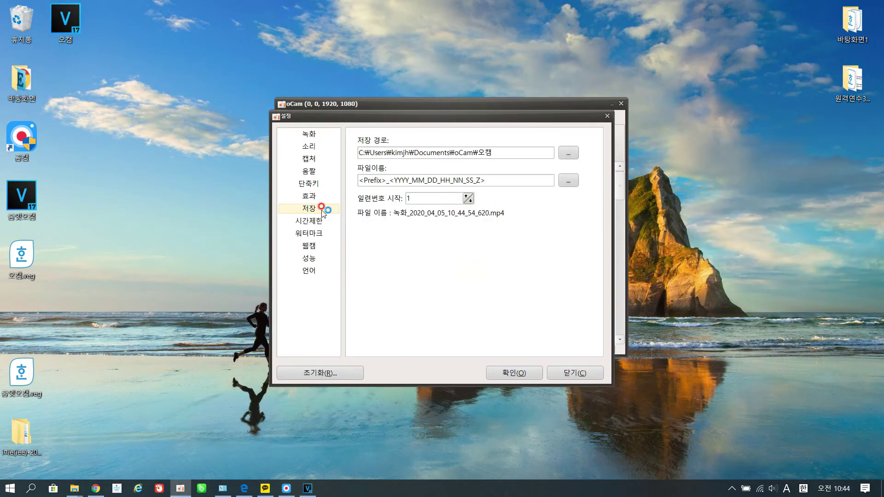
- Show the 저장 settings and select the whole file name pattern under 파일이름
left_click(321, 210)
left_click(524, 180)
left_click_drag(524, 181, 350, 197)
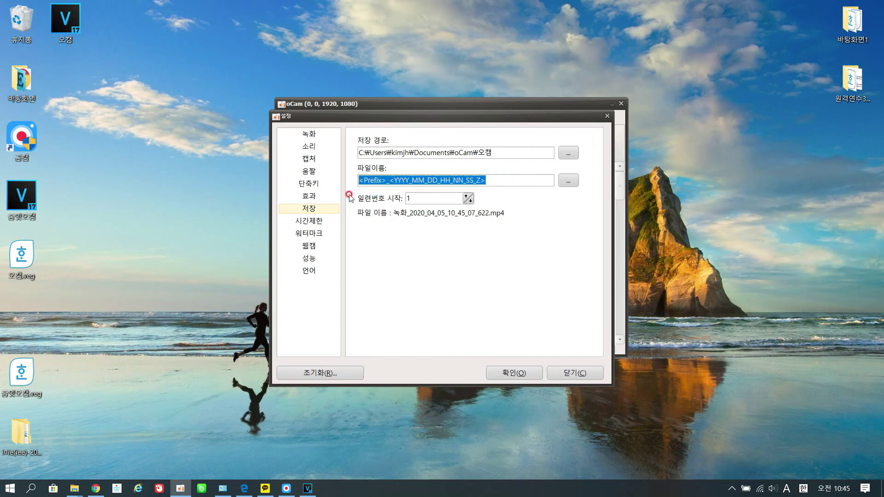
- Enable the webcam overlay in the 웹캠 settings with HD WebCam as the camera
left_click(317, 248)
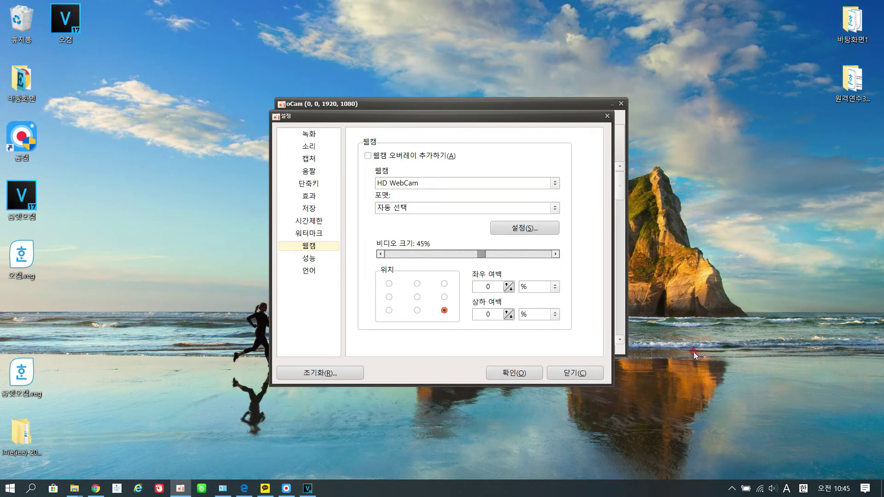
left_click(369, 157)
left_click(413, 183)
left_click(413, 182)
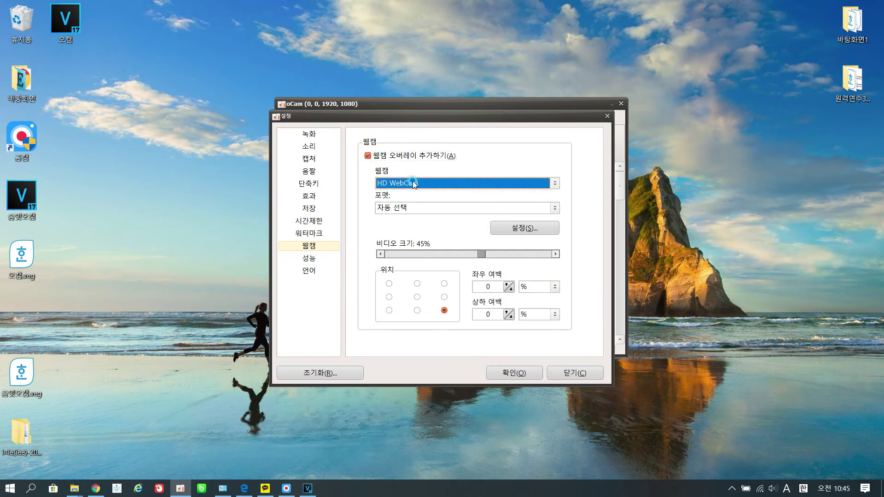
- Try the webcam overlay positions along the left and bottom edges, choose the bottom-right corner and close the settings
left_click(388, 283)
left_click(389, 297)
left_click(389, 310)
left_click(417, 311)
left_click(445, 311)
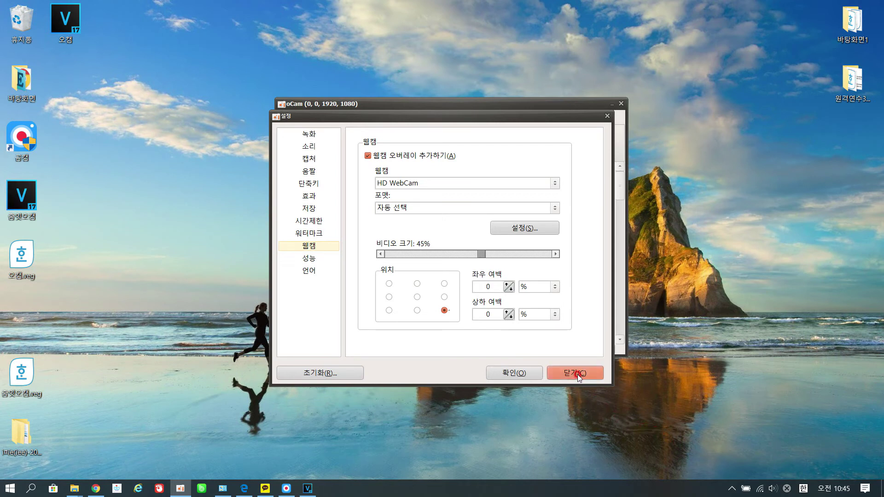
left_click(577, 374)
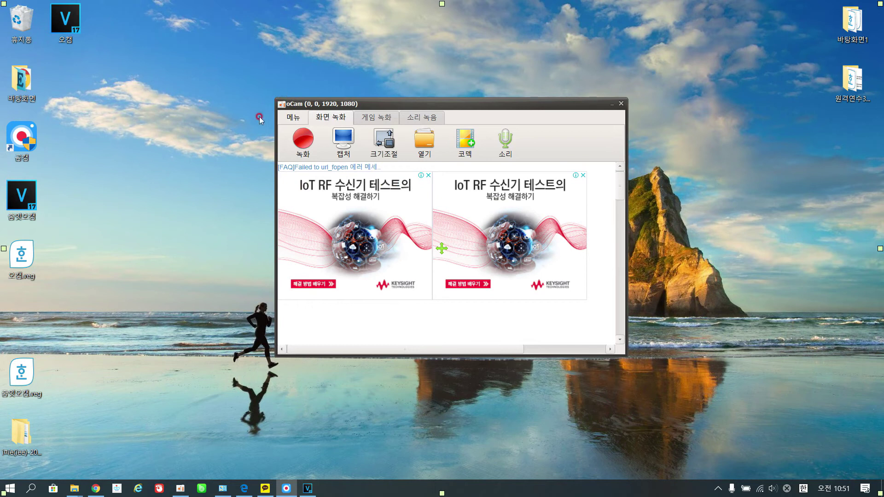
- Outline the row of recording tools with a blue rectangle and clear the drawing
mouse_move(275, 124)
left_mouse_down()
mouse_move(295, 158)
mouse_move(539, 162)
left_mouse_up()
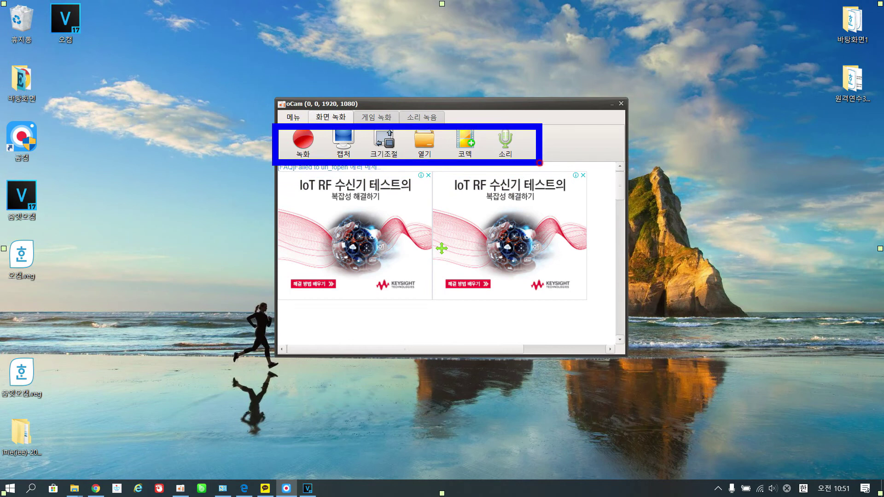
key("Escape")
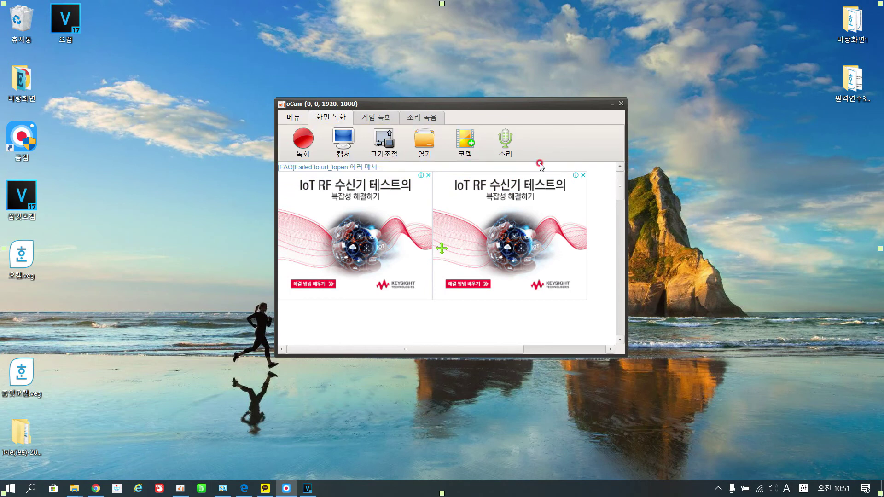
- In 화면 녹화 mode, select 마이크(Realtek High Definition Audio) as the recording microphone
left_click(326, 118)
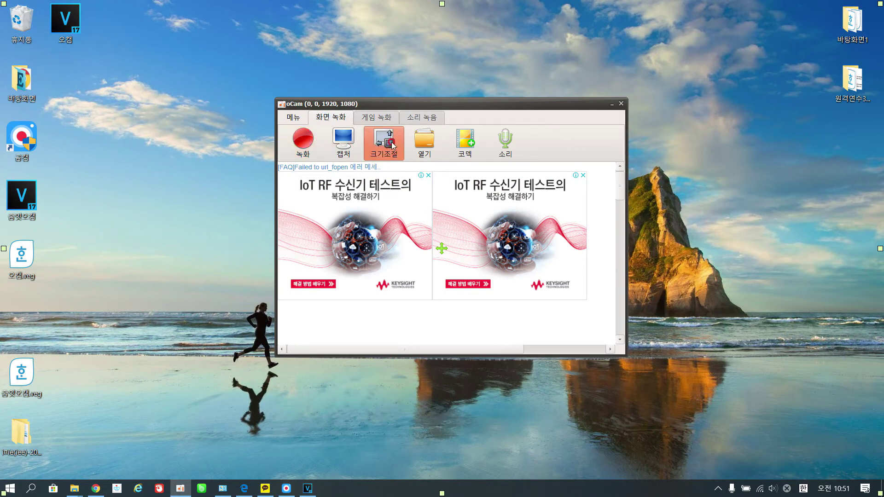
left_click(502, 152)
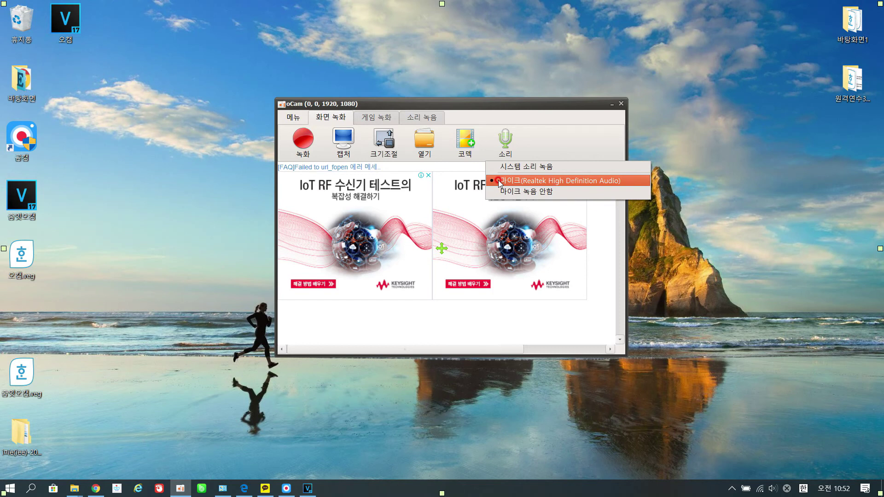
left_click(498, 180)
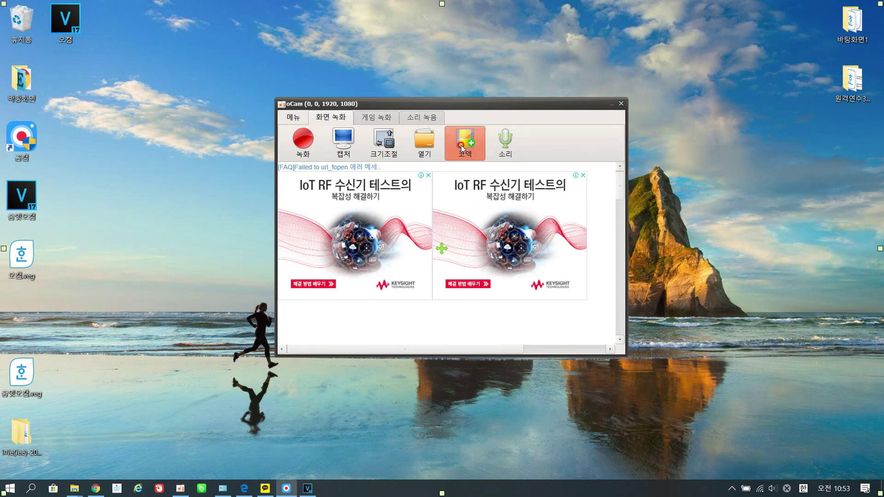
- Examine the available codecs and video containers for recording, without changing the codec
left_click(460, 145)
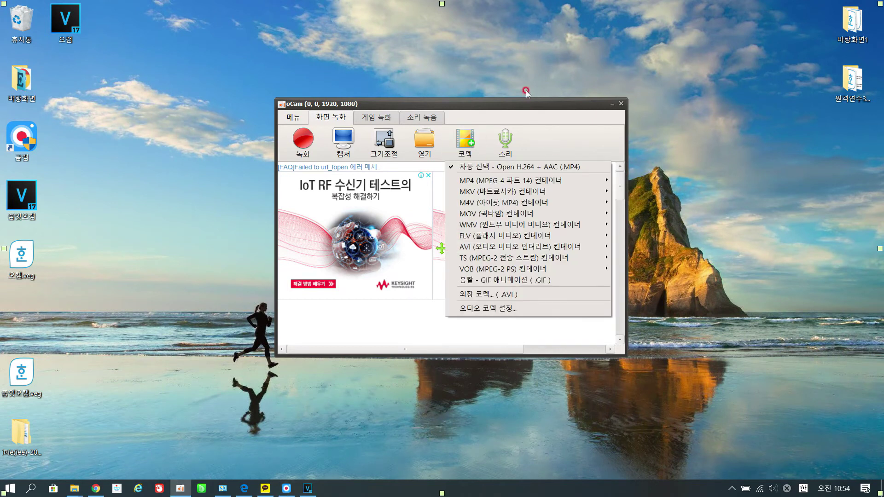
left_click(486, 138)
left_click(470, 146)
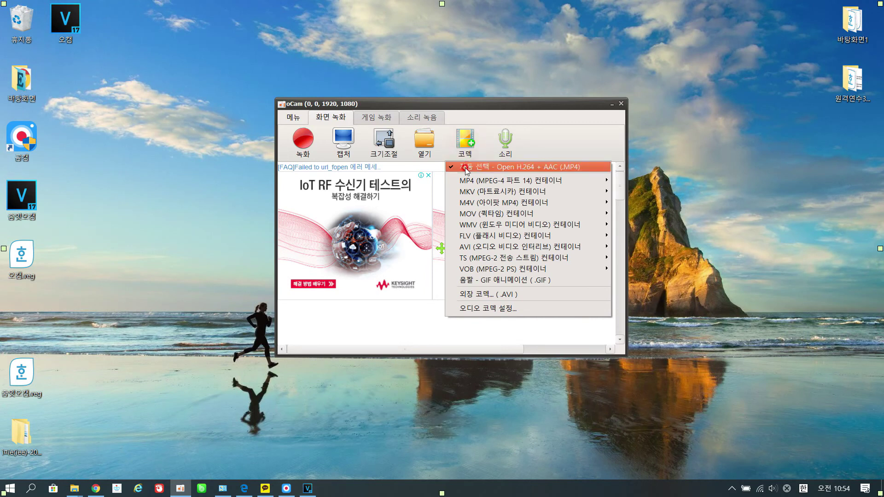
left_click(457, 131)
- View the folder of saved recordings and close it
left_click(424, 140)
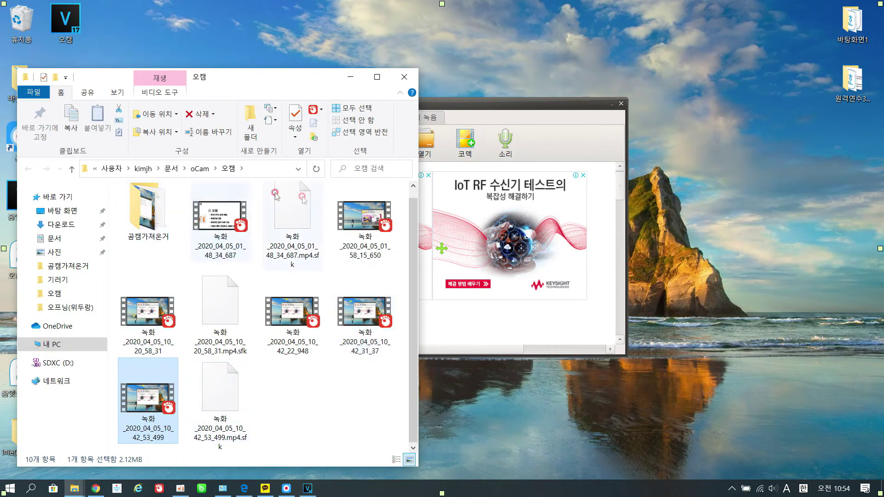
left_click(404, 74)
- Try the recording area presets 640x360, 800x450 and 1024x576, and set the area to 1024x768
left_click(397, 144)
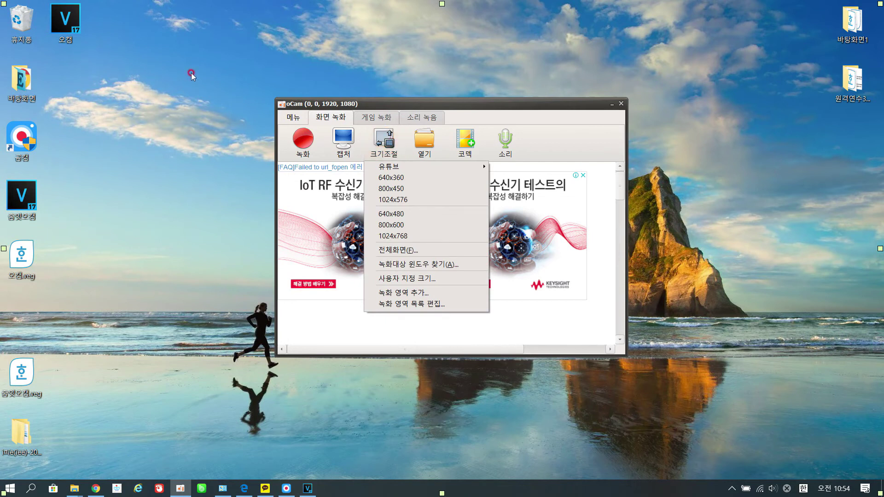
left_click(175, 69)
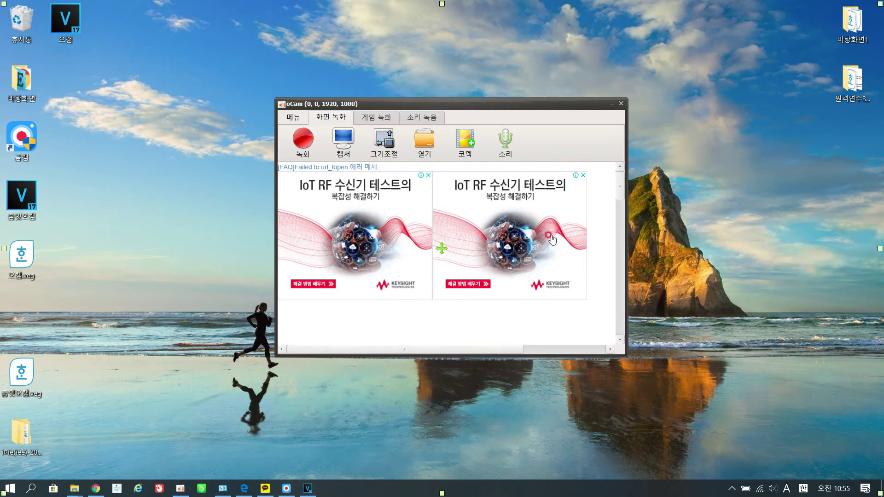
left_click(386, 145)
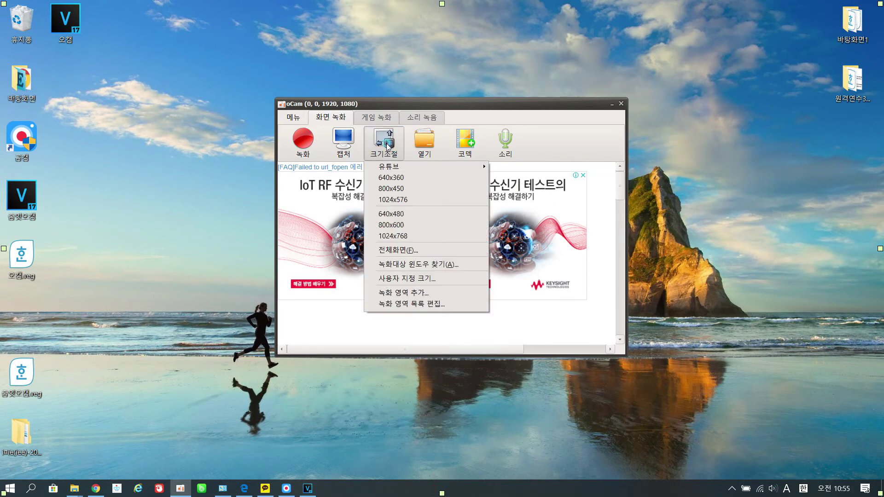
left_click(397, 177)
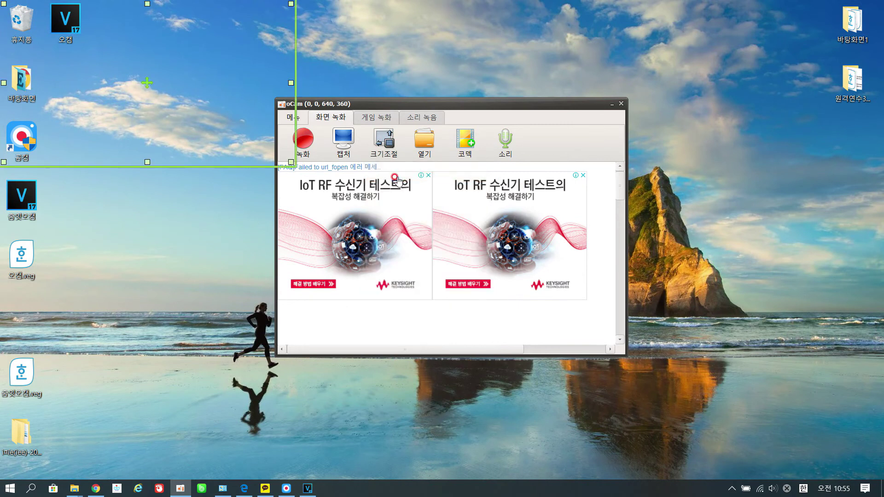
left_click(386, 142)
left_click(393, 189)
left_click(386, 143)
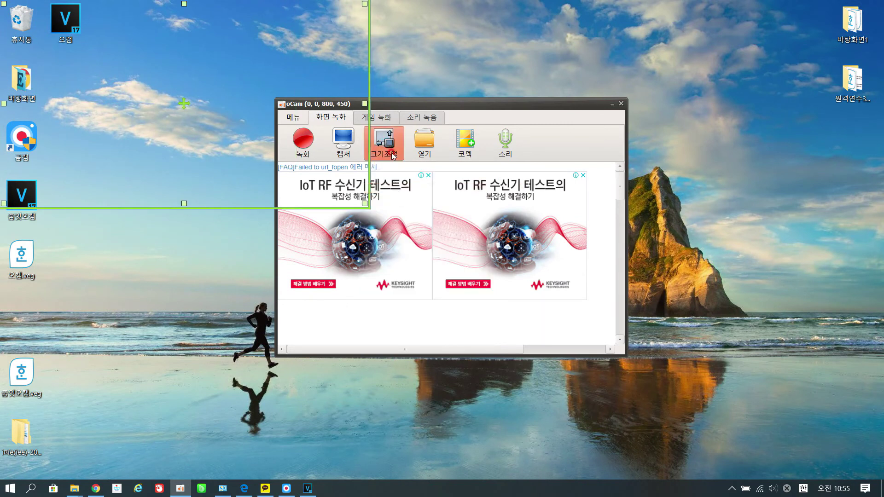
left_click(397, 202)
left_click(385, 142)
left_click(395, 236)
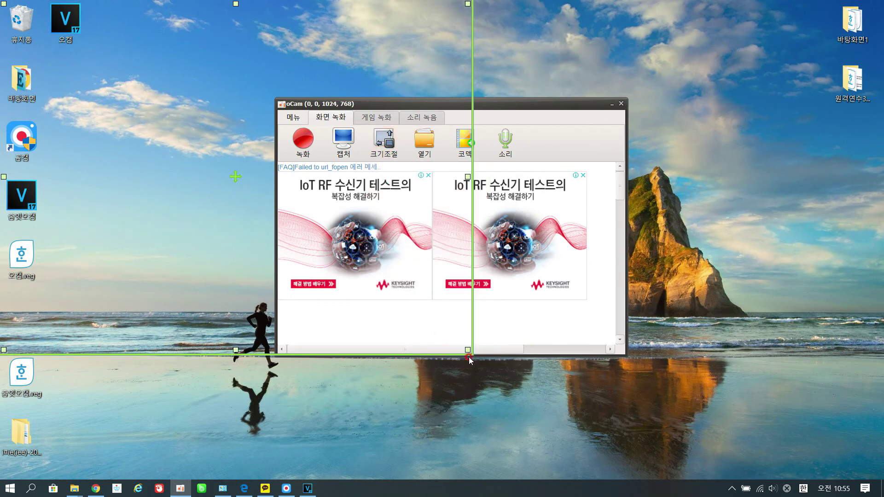
- Enlarge the recording area by hand to about 1470x998 and move it towards the right of the desktop
left_click_drag(468, 351, 676, 458)
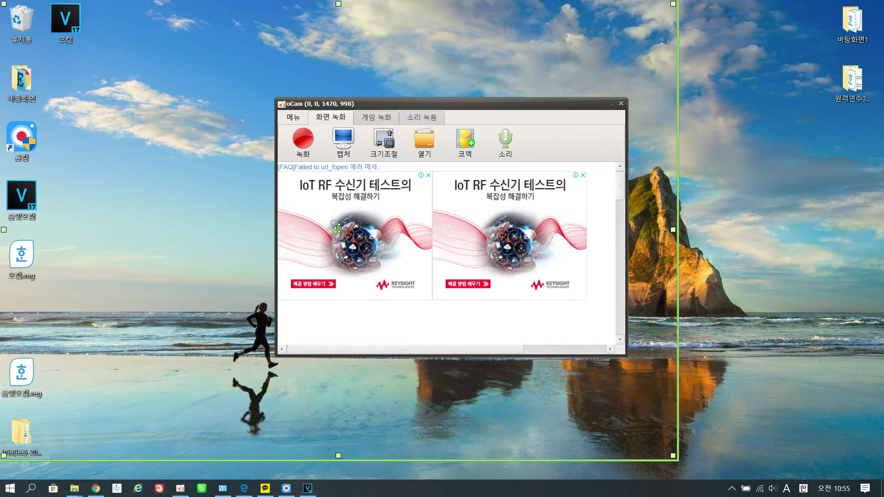
left_click_drag(338, 228, 414, 225)
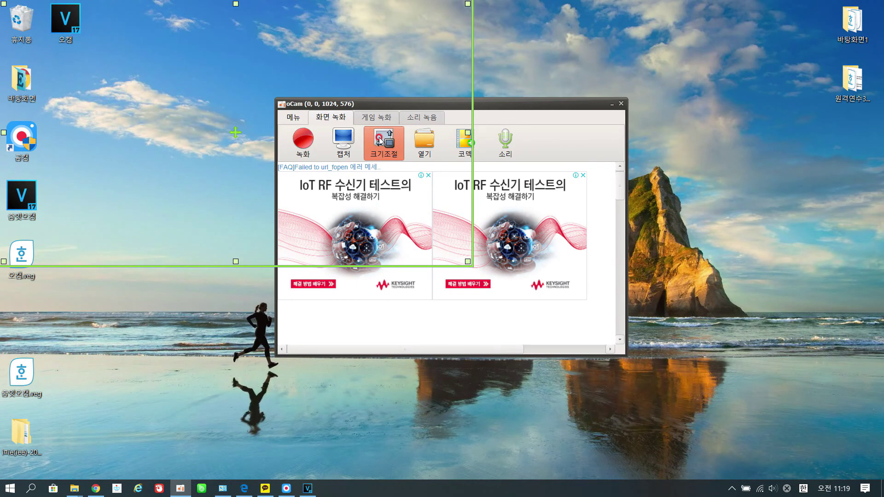
- Try the recording area presets 640x360 and 1024x576, and set the recording area to full screen
left_click(380, 140)
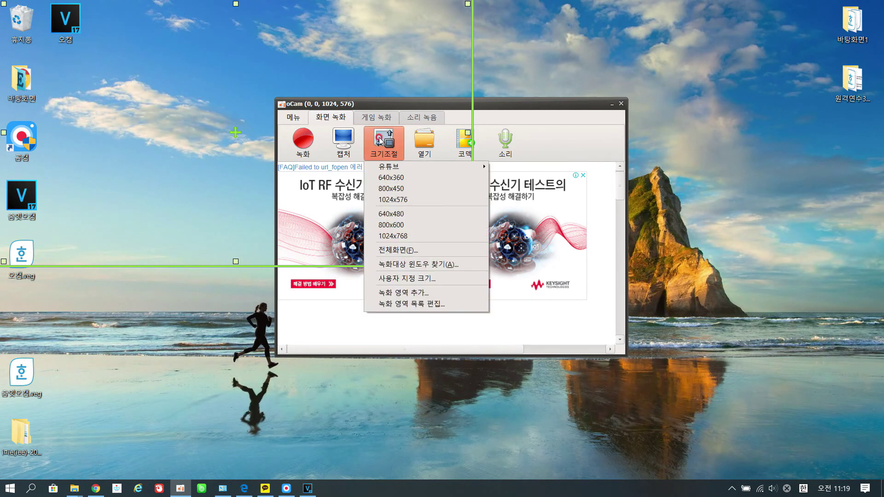
left_click(389, 178)
left_click(384, 140)
left_click(387, 200)
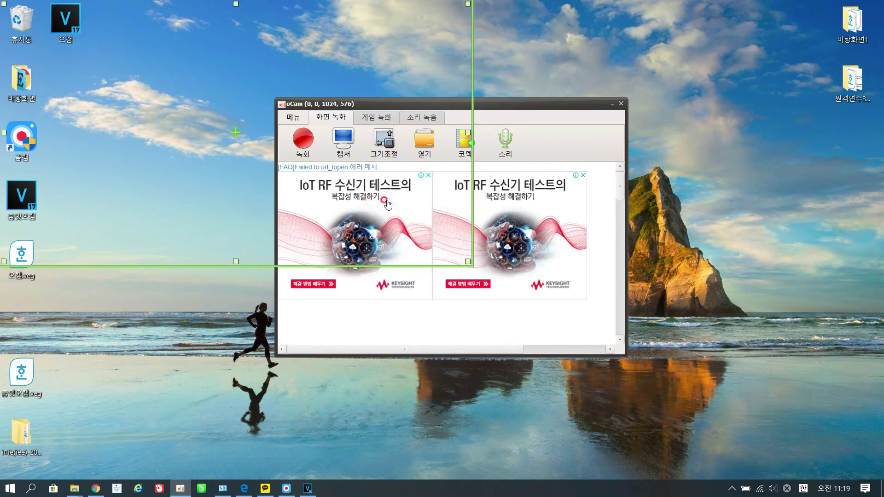
left_click(383, 141)
left_click(396, 250)
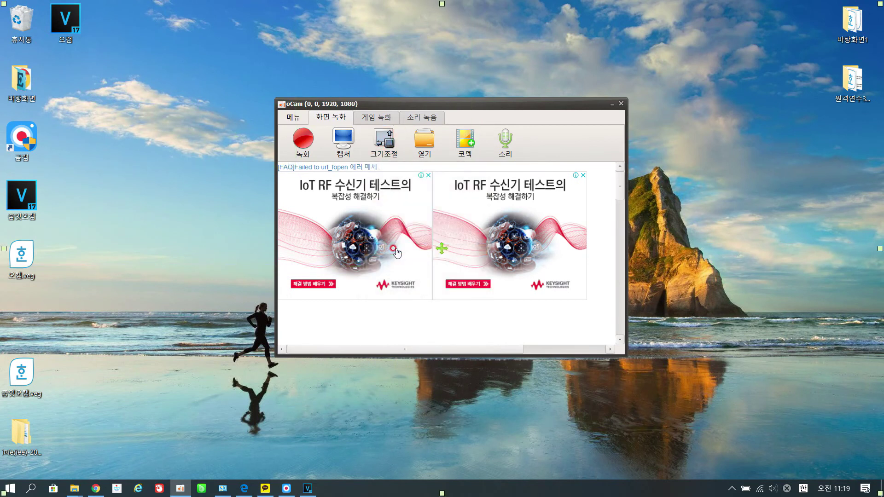
- Make a short full-screen recording, stop it, and open the sound options
left_click(303, 138)
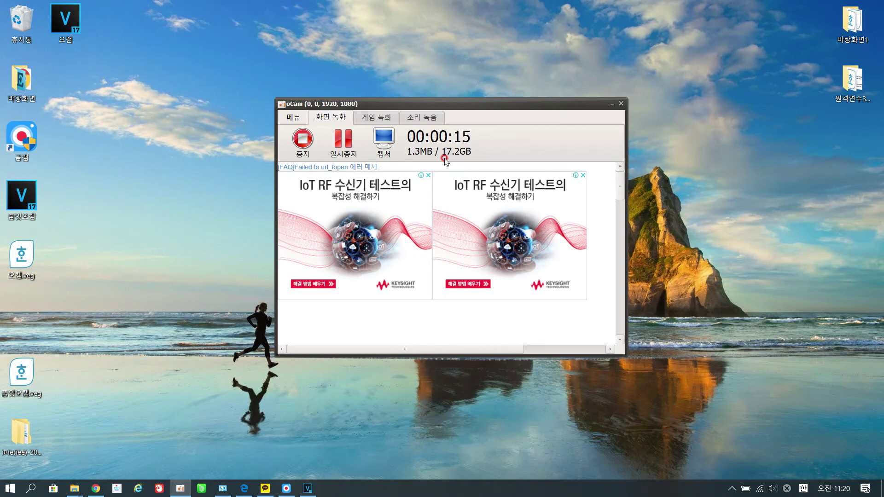
left_click(307, 138)
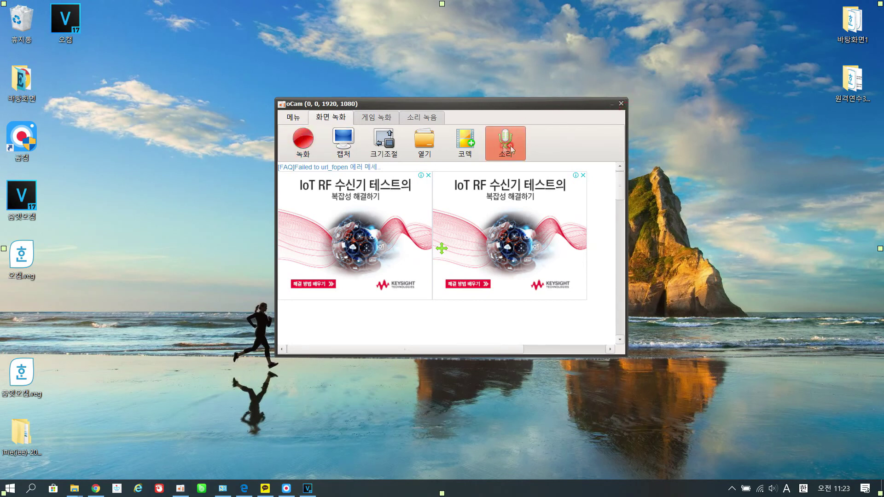
left_click(509, 145)
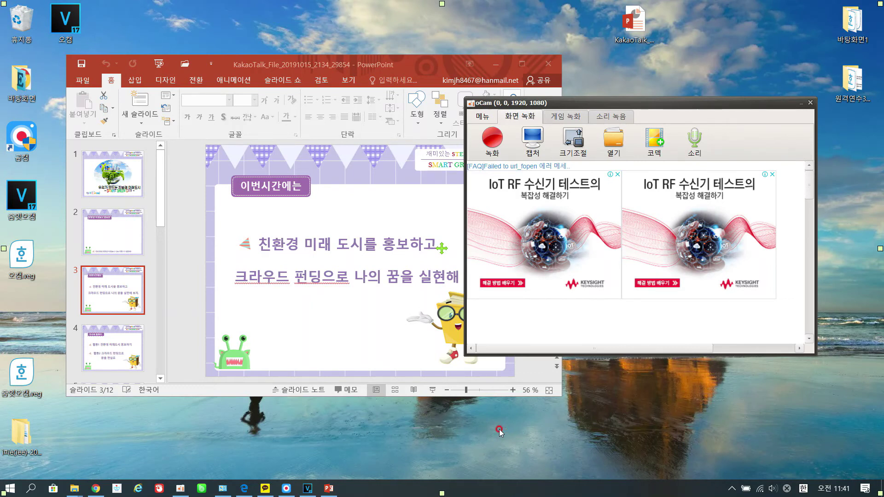
- Switch to the PowerPoint presentation, maximise its window, and bring the oCam window back in front of it
left_click(104, 87)
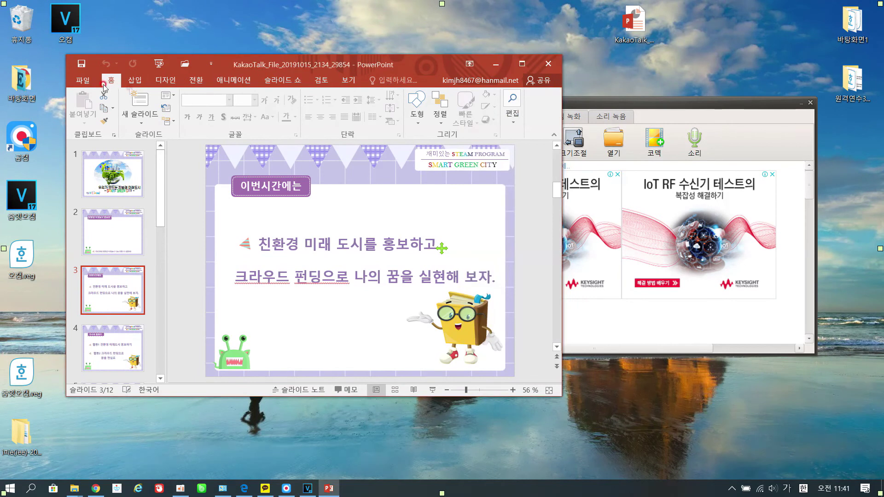
left_click(522, 64)
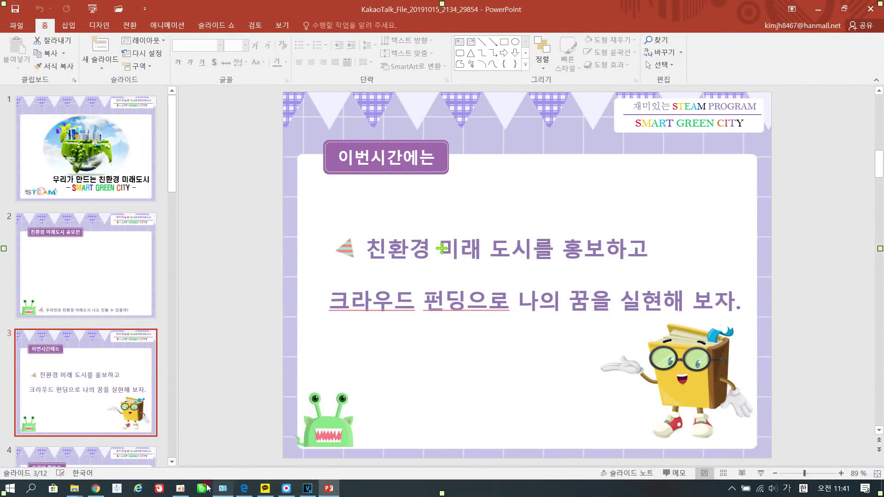
left_click(179, 489)
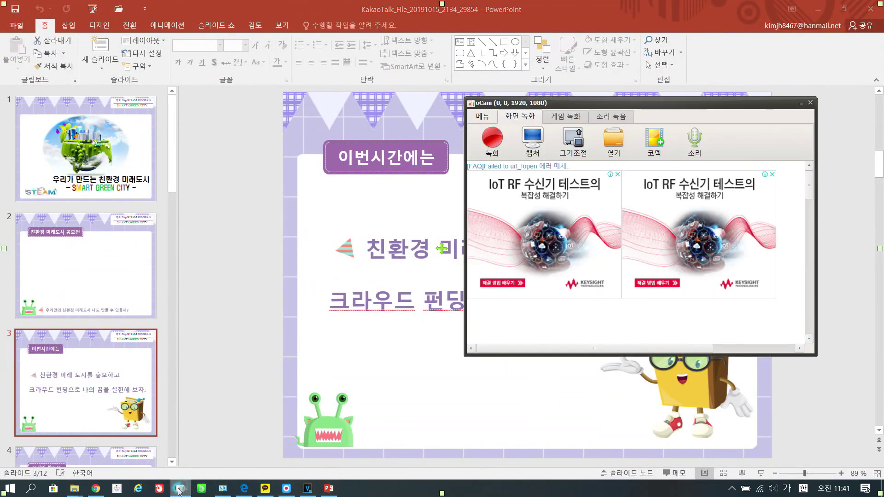
- Try the 800x450 recording area preset over the presentation and return the area to full screen
left_click(574, 145)
left_click(580, 187)
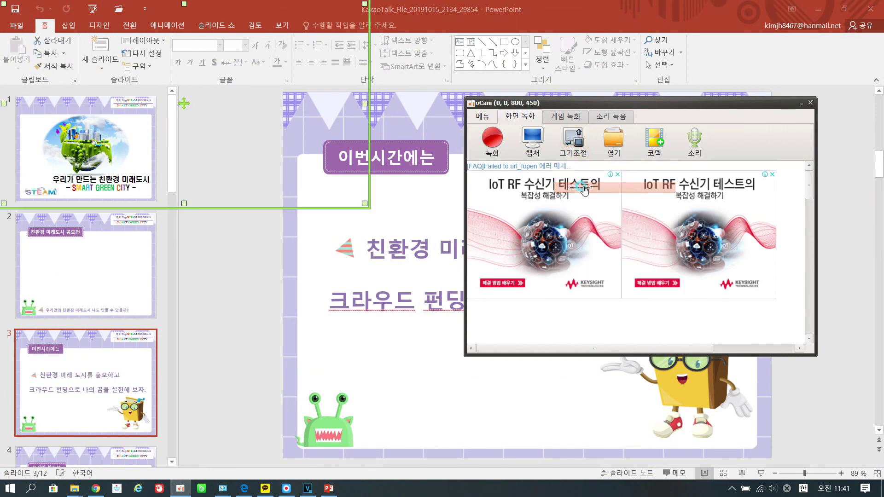
left_click(577, 151)
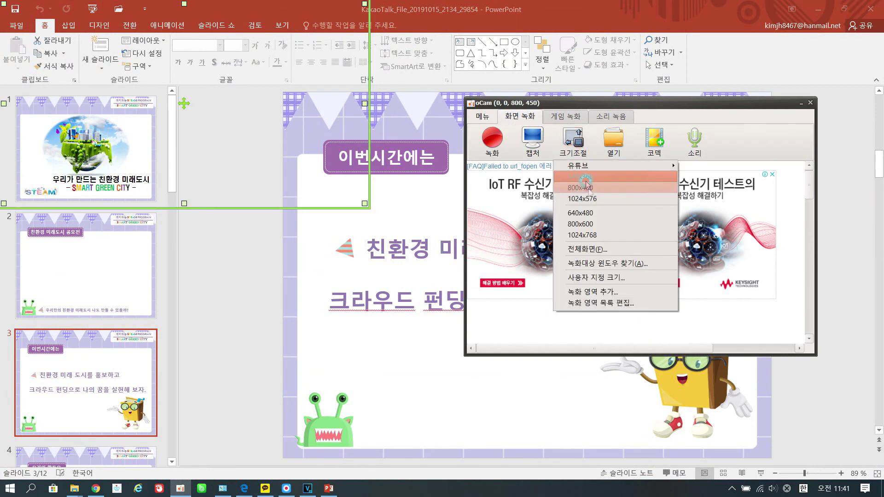
left_click(594, 249)
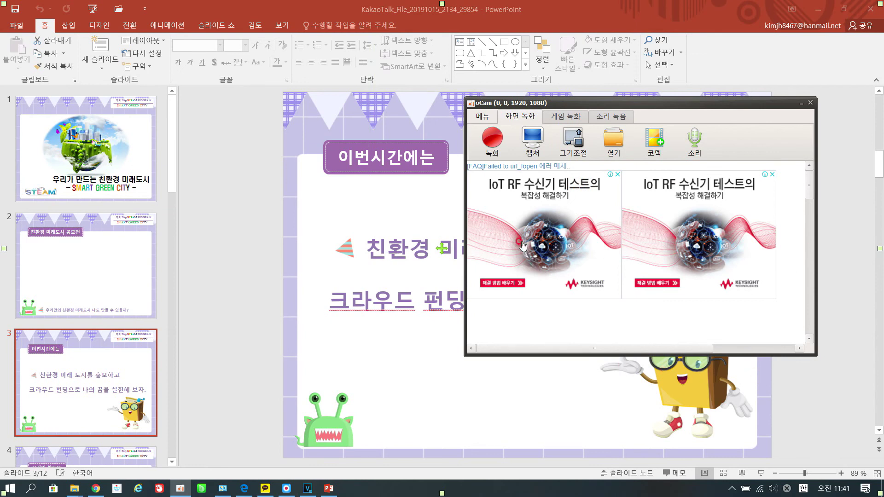
- Minimise the oCam window and start the PowerPoint slide show from slide 3
left_click(800, 103)
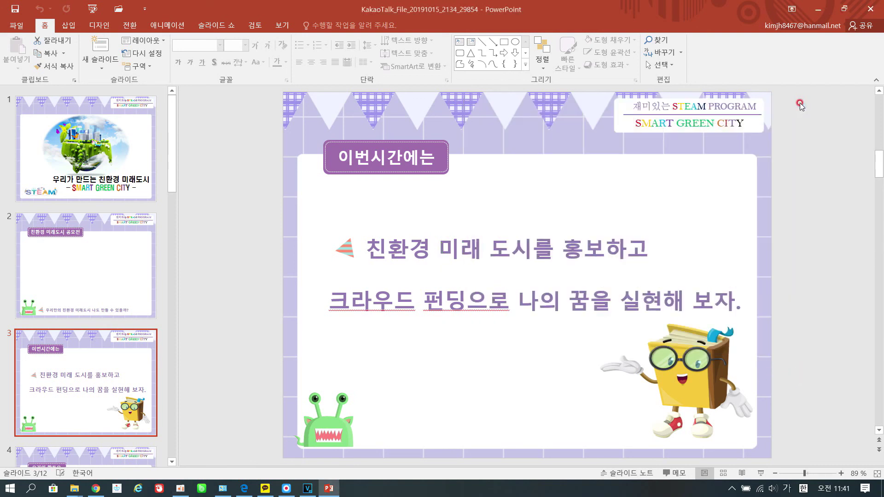
key("shift+F5")
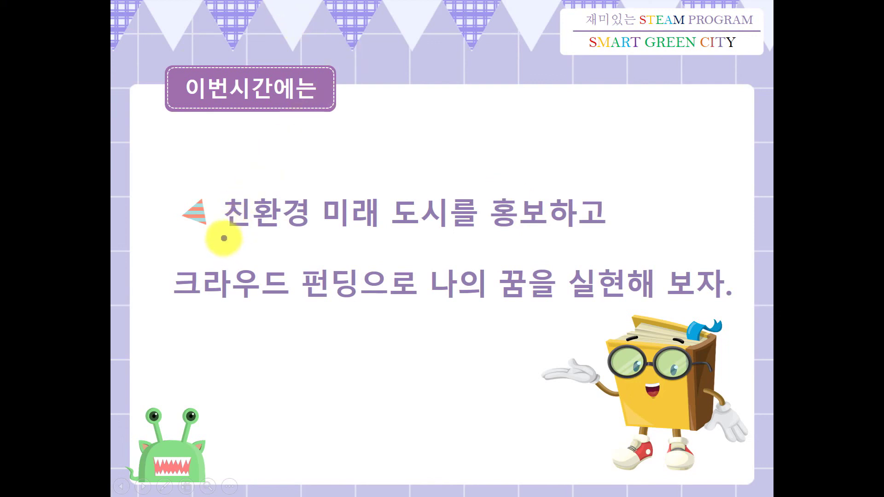
- Draw a blue underline below the slide's first text line, a rectangle around 크라우드 and an ellipse around 펀딩, and clear the annotations
left_click_drag(225, 234, 510, 234)
left_click_drag(171, 265, 290, 303)
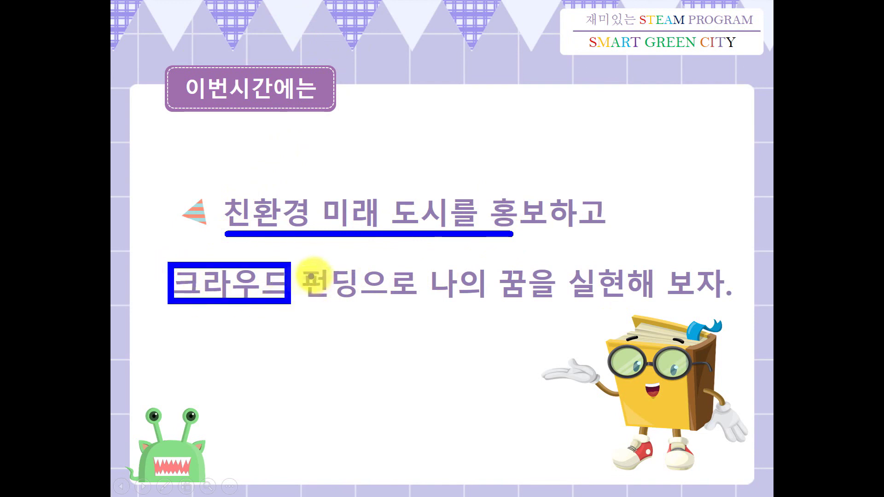
left_click_drag(302, 262, 365, 308)
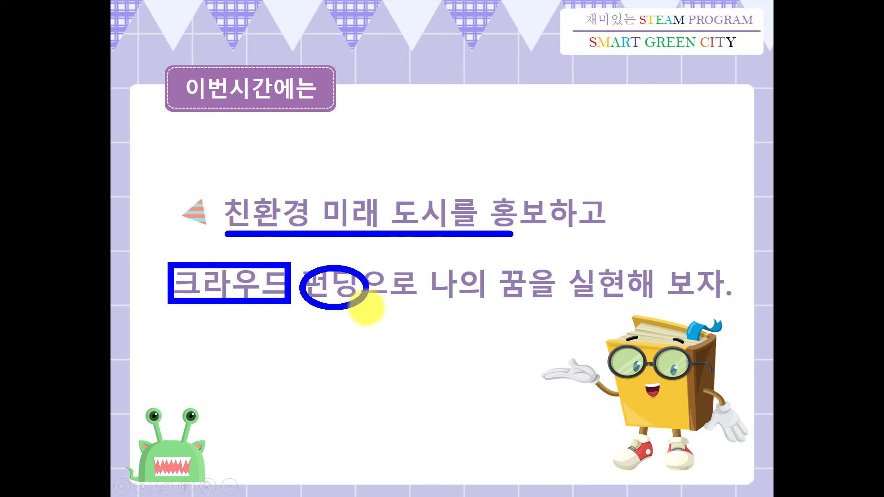
key("Escape")
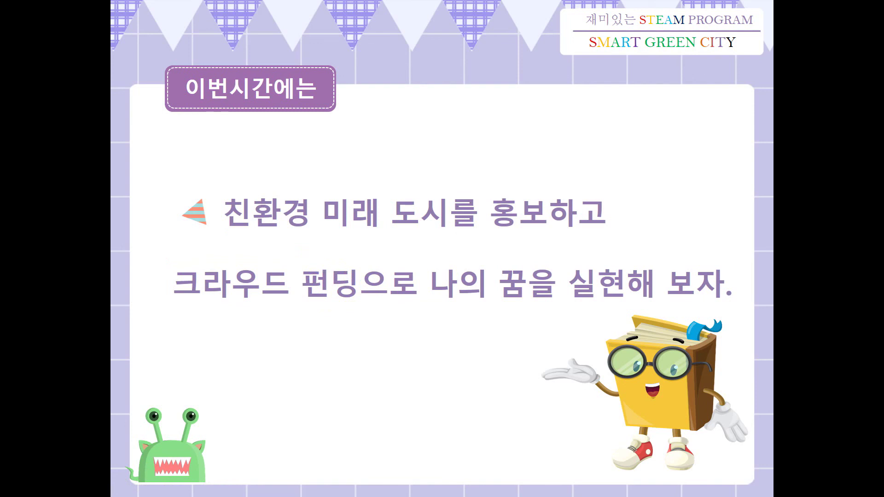
- Show the full-screen countdown timer and set it to 4:00
key("alt+Tab")
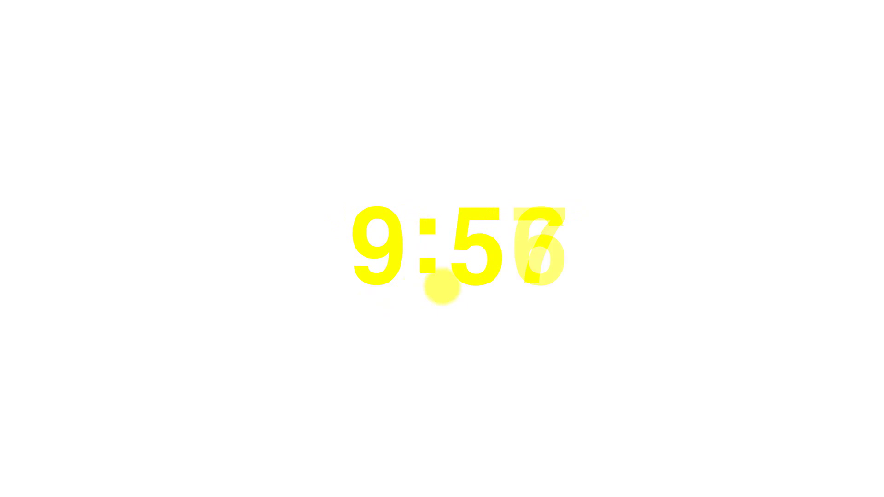
key("6")
key("4")
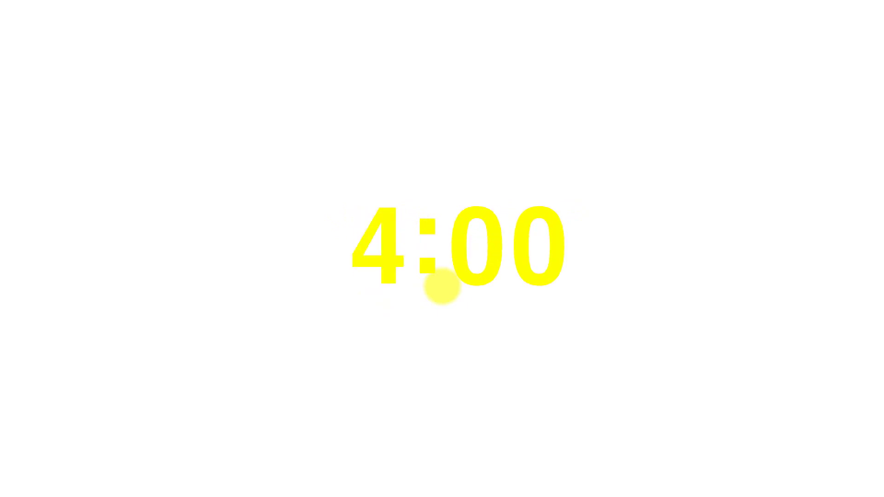